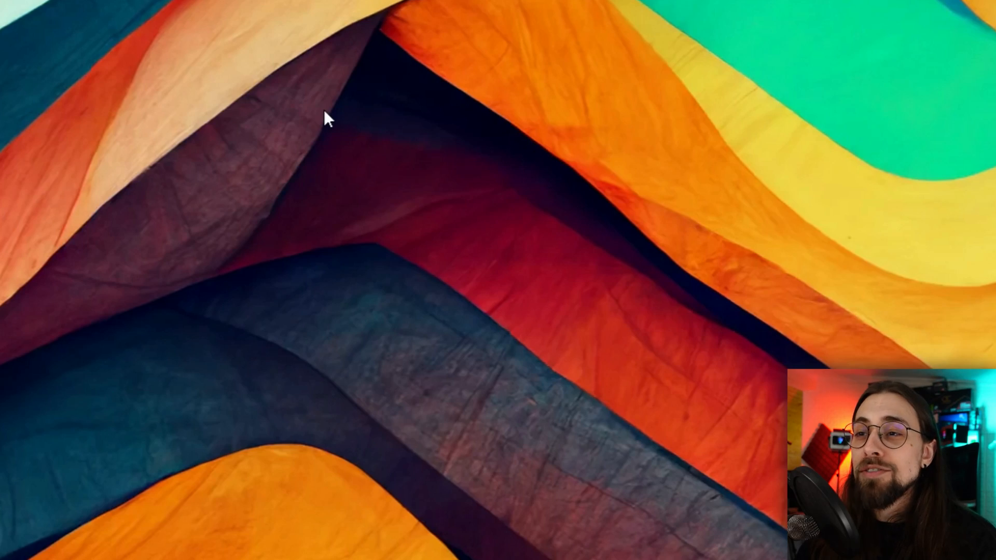
Launch AMD Software: Adrenalin Edition from the desktop and open its performance tuning page
{"action": "right_click", "coordinate": [319, 95]}
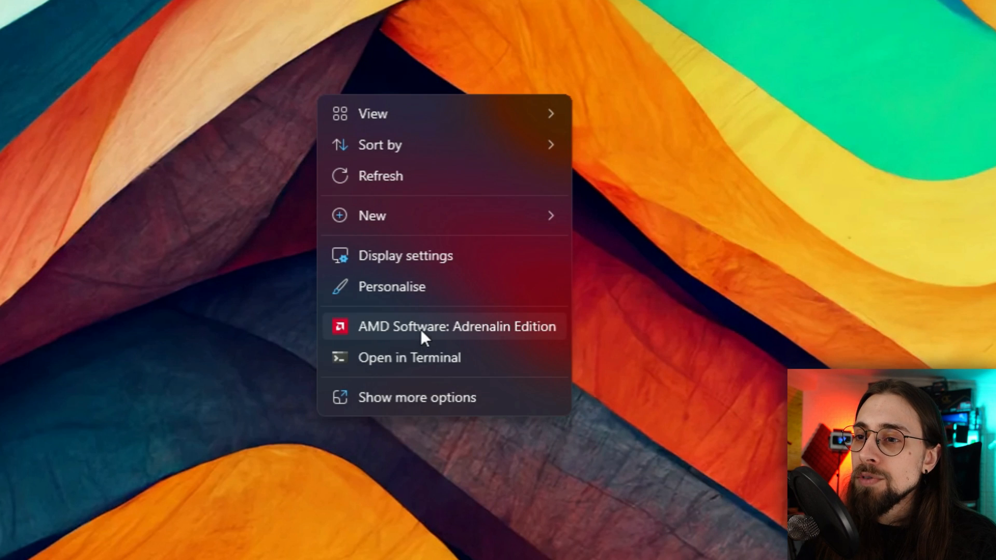
{"action": "left_click", "coordinate": [458, 325]}
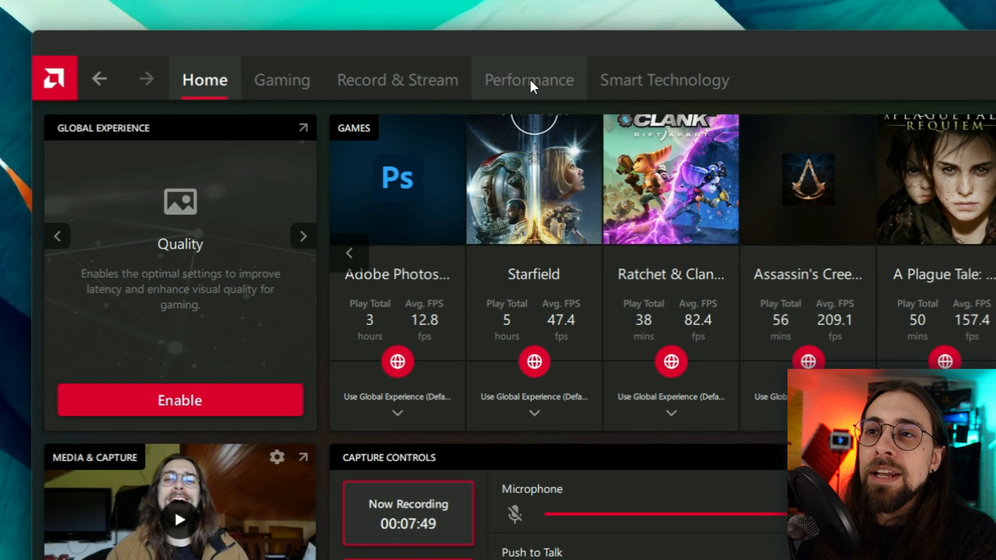
{"action": "left_click", "coordinate": [525, 77]}
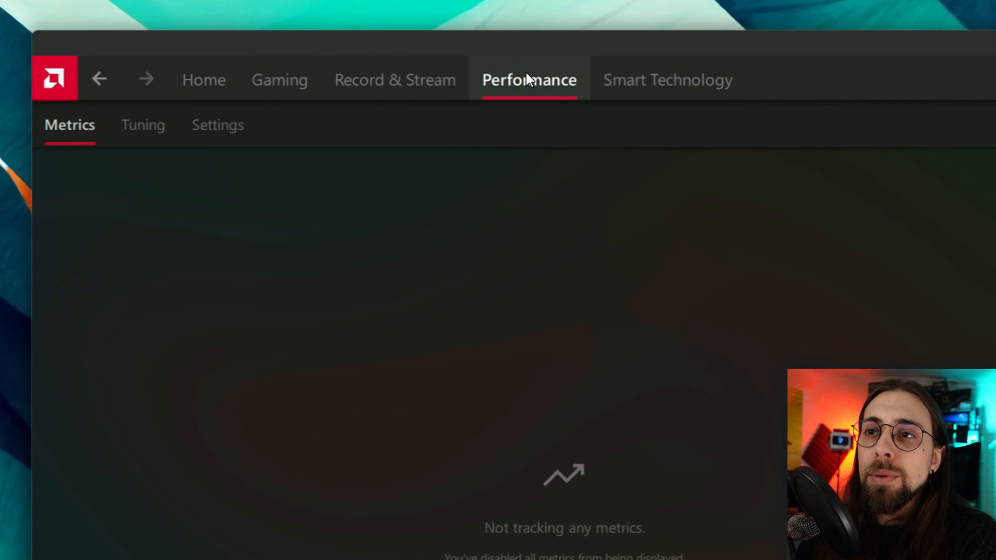
{"action": "left_click", "coordinate": [148, 127]}
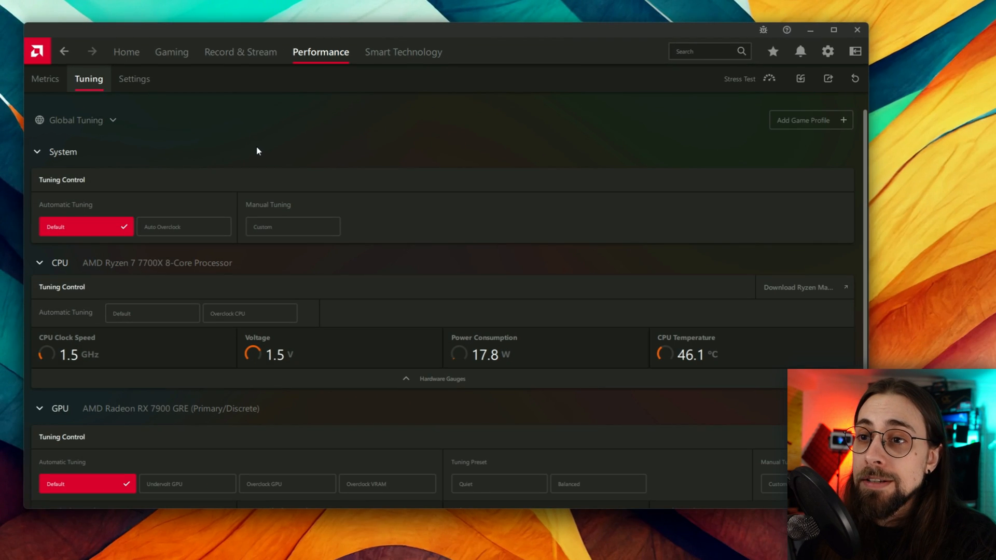
Collapse the System and CPU sections on the tuning page, leaving the GPU section expanded
{"action": "scroll", "coordinate": [244, 151], "scroll_direction": "down", "scroll_amount": 2}
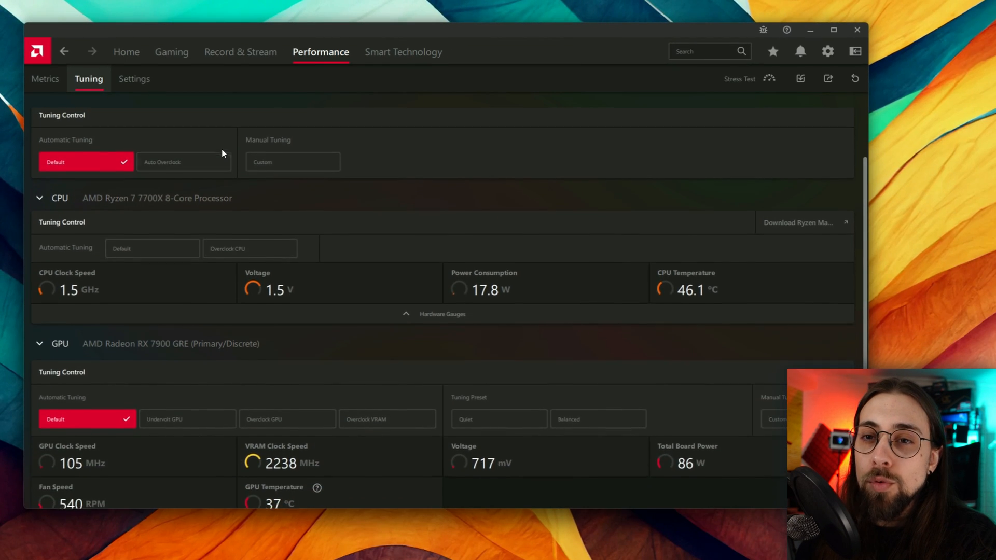
{"action": "scroll", "coordinate": [222, 154], "scroll_direction": "up", "scroll_amount": 2}
{"action": "scroll", "coordinate": [263, 287], "scroll_direction": "down", "scroll_amount": 3}
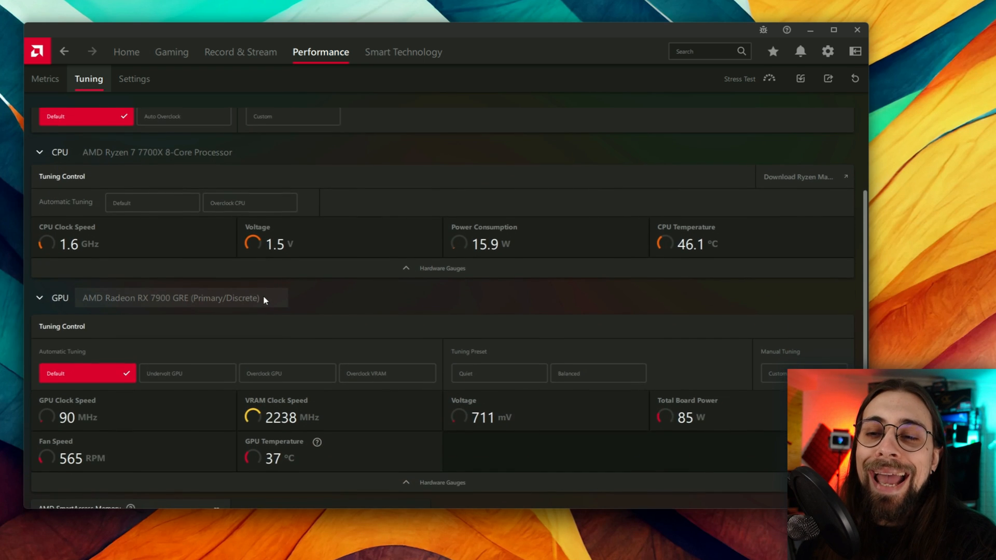
{"action": "scroll", "coordinate": [233, 293], "scroll_direction": "up", "scroll_amount": 2}
{"action": "scroll", "coordinate": [182, 267], "scroll_direction": "up", "scroll_amount": 1}
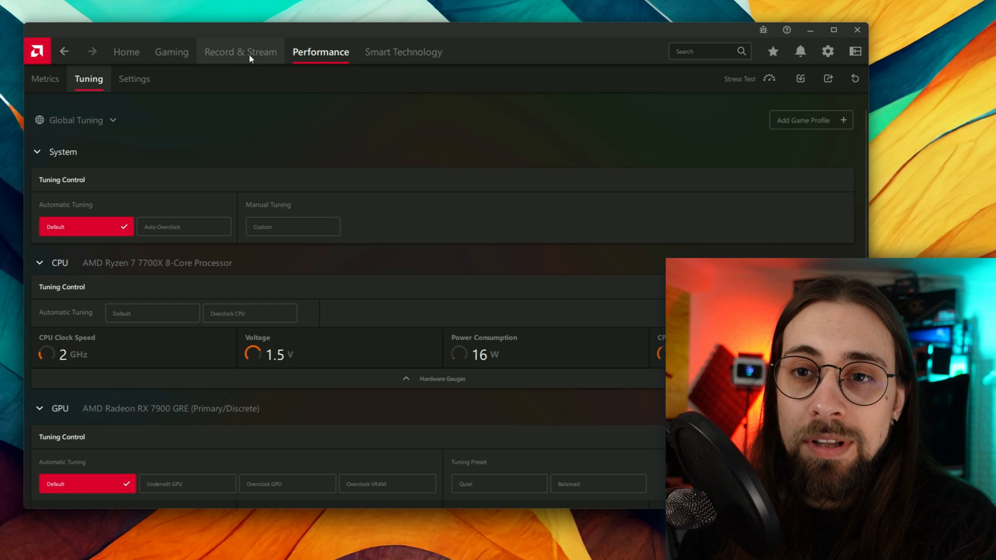
{"action": "left_click", "coordinate": [37, 153]}
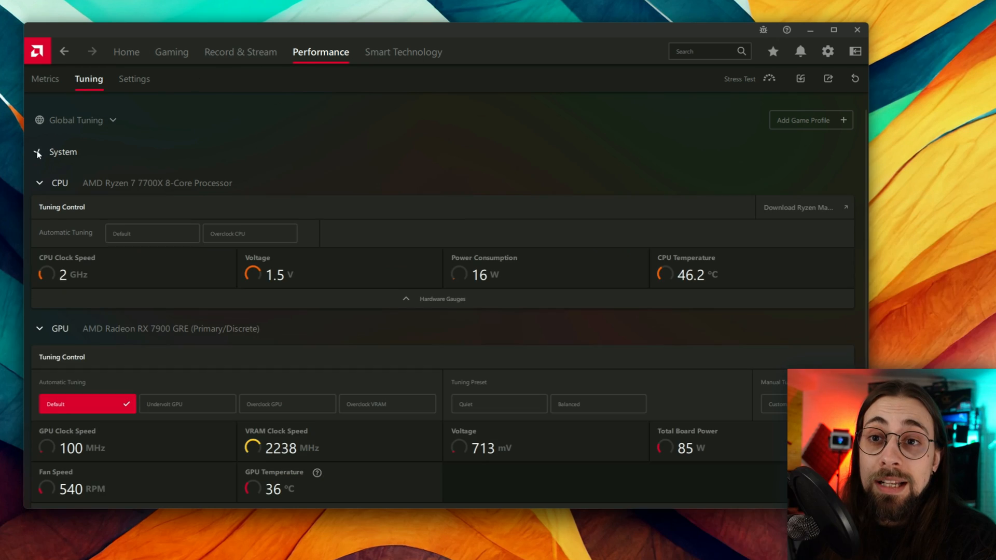
{"action": "left_click", "coordinate": [36, 187]}
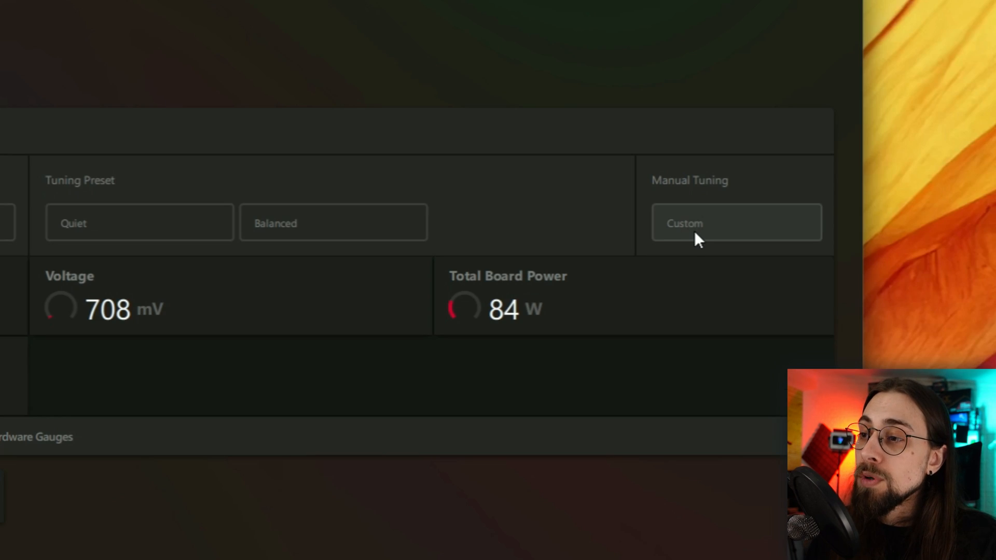
Switch the GPU to custom manual tuning and enable GPU Tuning with its advanced control
{"action": "left_click", "coordinate": [695, 233]}
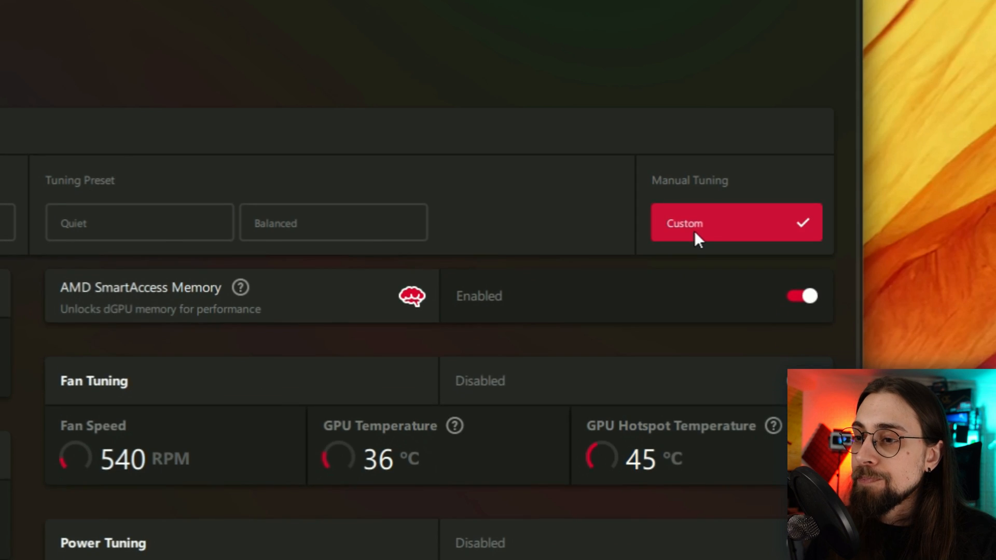
{"action": "left_click", "coordinate": [416, 288]}
{"action": "left_click", "coordinate": [415, 288]}
{"action": "scroll", "coordinate": [421, 301], "scroll_direction": "down", "scroll_amount": 2}
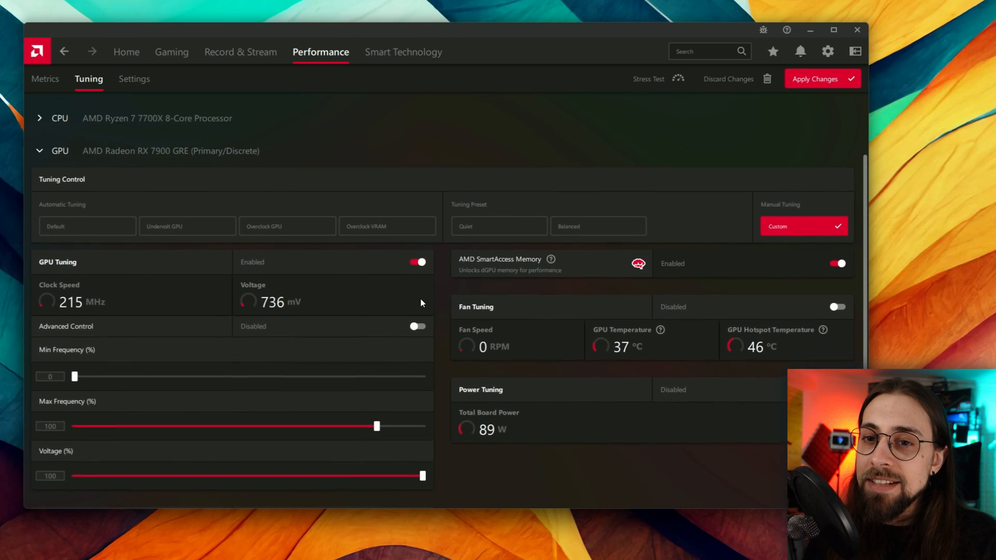
{"action": "scroll", "coordinate": [422, 310], "scroll_direction": "up", "scroll_amount": 2}
{"action": "scroll", "coordinate": [422, 310], "scroll_direction": "down", "scroll_amount": 1}
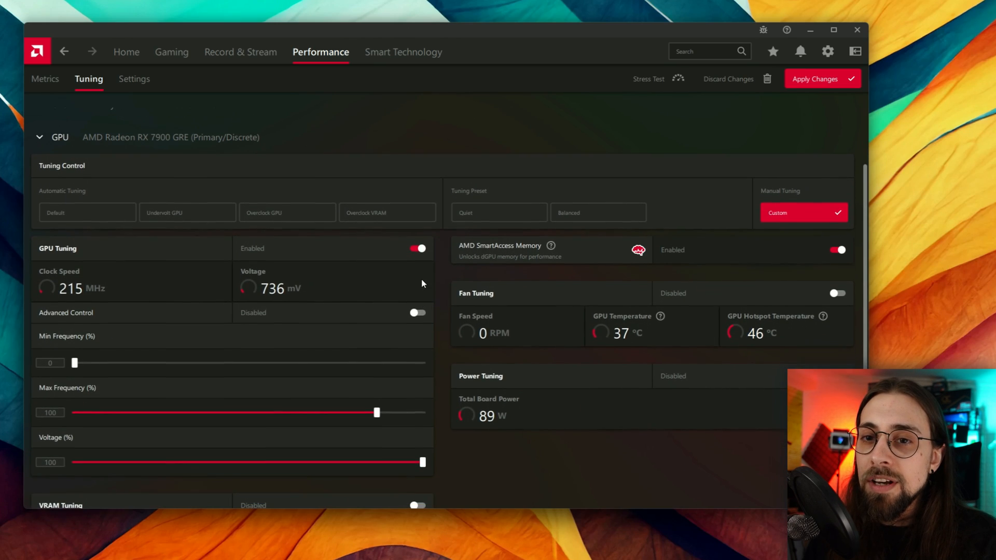
{"action": "left_click", "coordinate": [422, 312]}
{"action": "scroll", "coordinate": [422, 312], "scroll_direction": "down", "scroll_amount": 3}
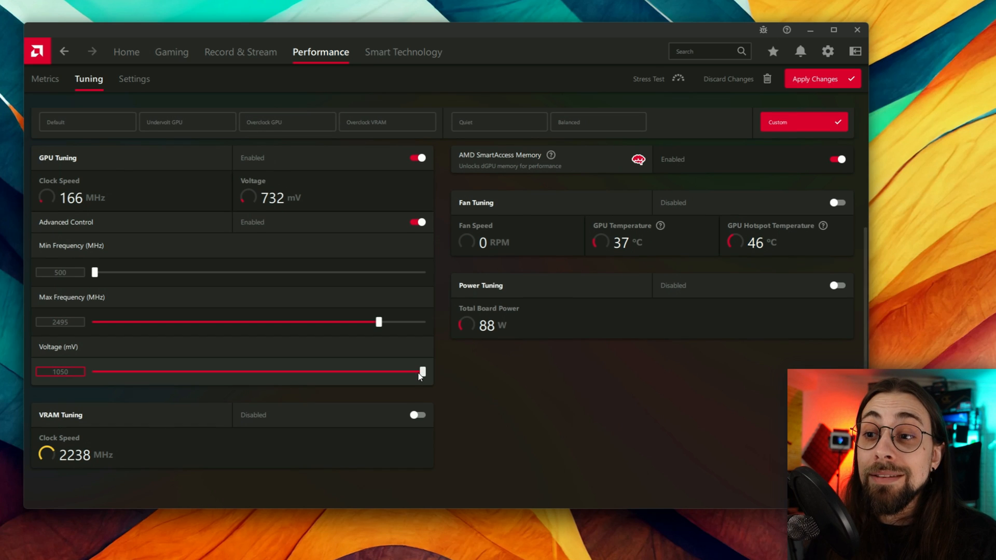
Enable VRAM Tuning together with its advanced control
{"action": "left_click", "coordinate": [418, 415]}
{"action": "scroll", "coordinate": [421, 415], "scroll_direction": "down", "scroll_amount": 3}
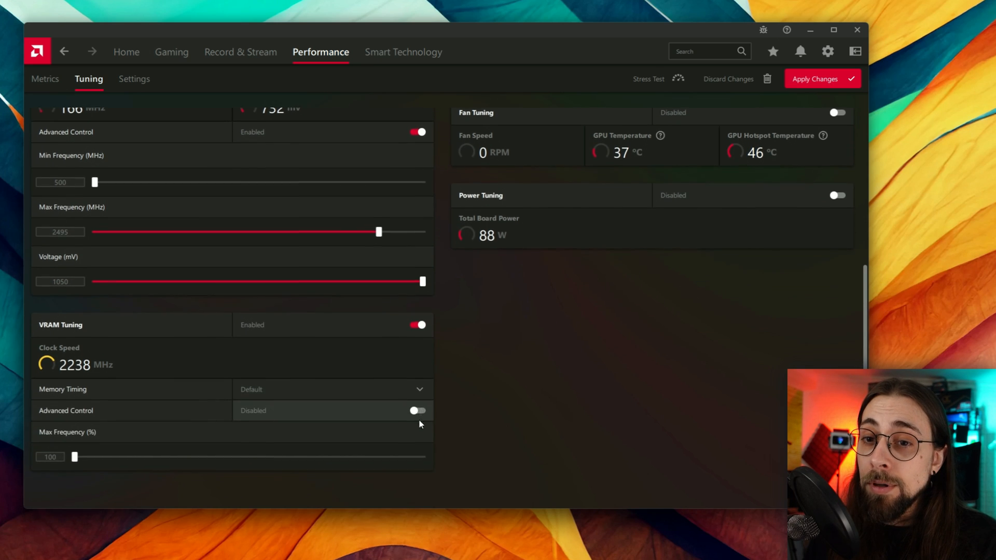
{"action": "left_click", "coordinate": [418, 408]}
Enable Power Tuning and Fan Tuning for the graphics card
{"action": "scroll", "coordinate": [487, 402], "scroll_direction": "up", "scroll_amount": 4}
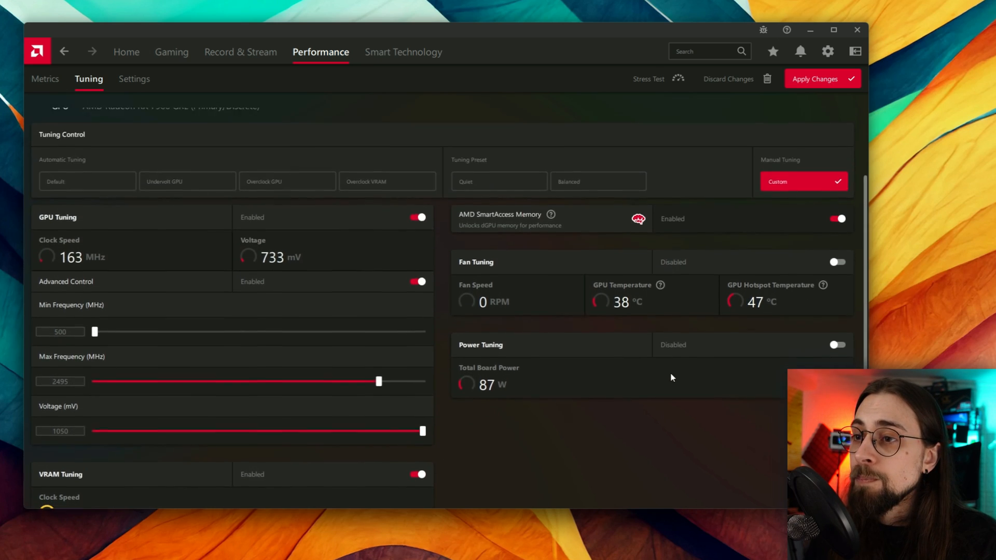
{"action": "left_click", "coordinate": [837, 334]}
{"action": "left_click", "coordinate": [809, 252]}
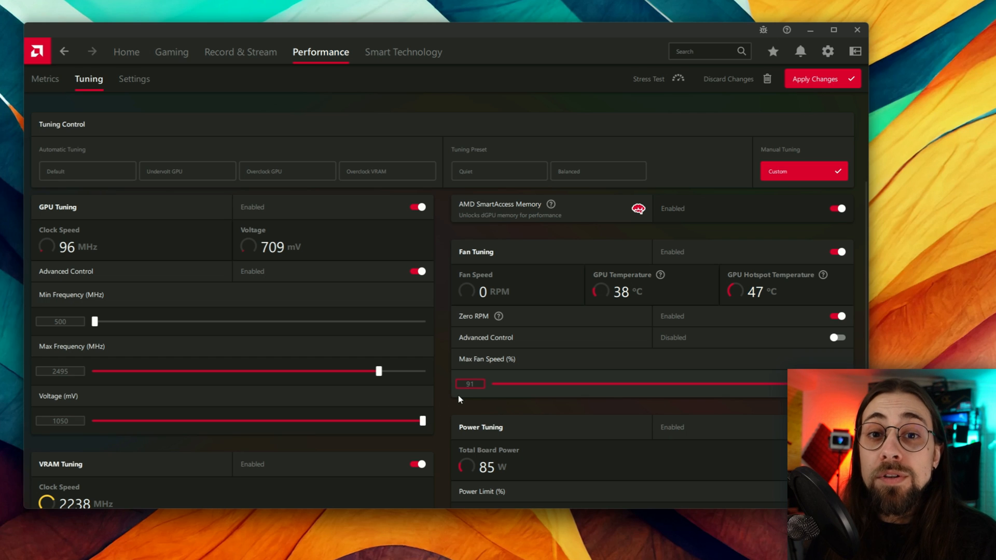
Set the maximum fan speed to 45% and disable Zero RPM
{"action": "scroll", "coordinate": [188, 318], "scroll_direction": "down", "scroll_amount": 1}
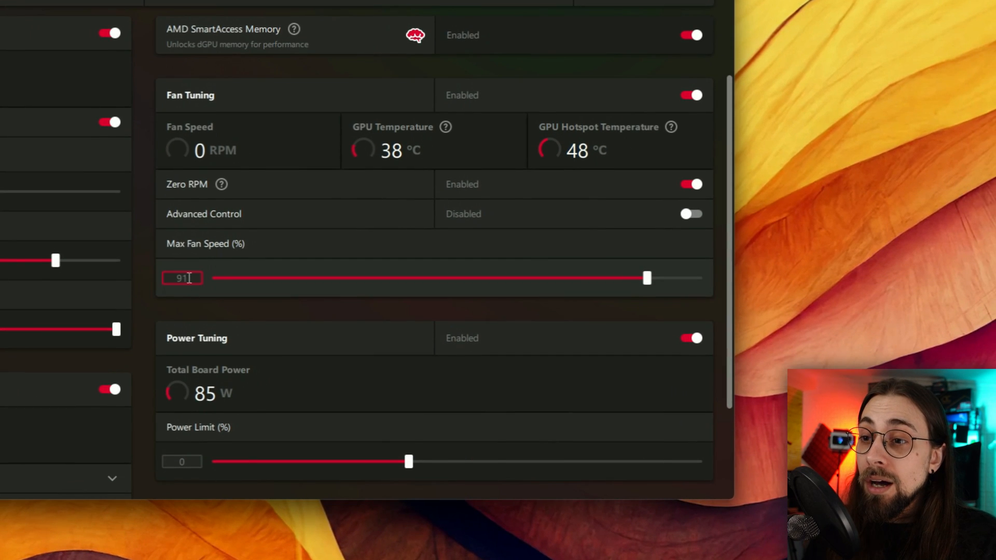
{"action": "left_click", "coordinate": [181, 278]}
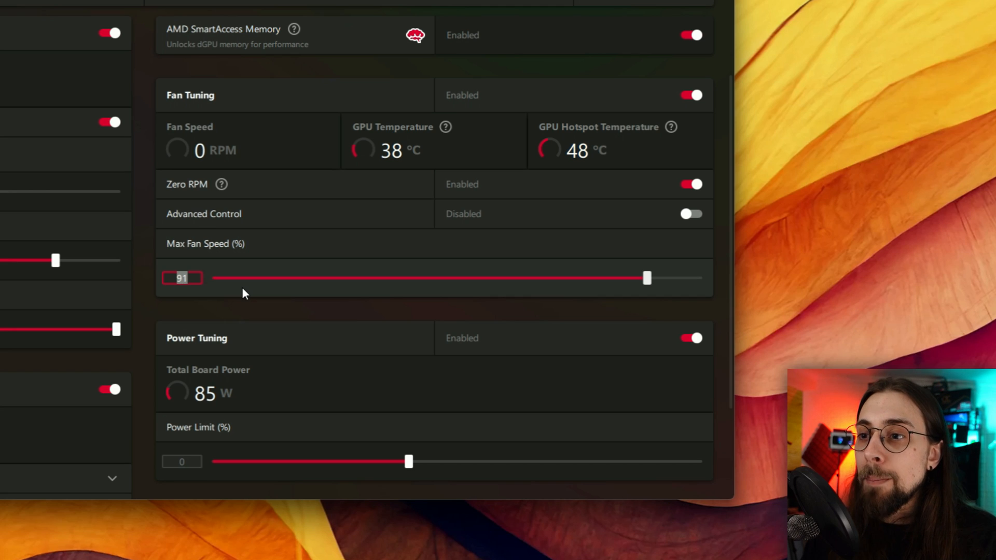
{"action": "type", "text": "45"}
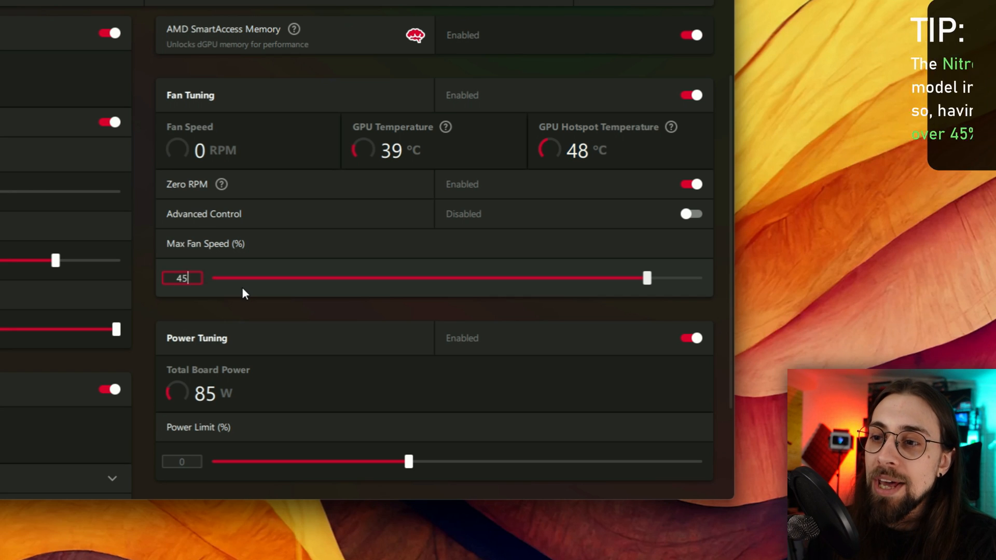
{"action": "key", "text": "Return"}
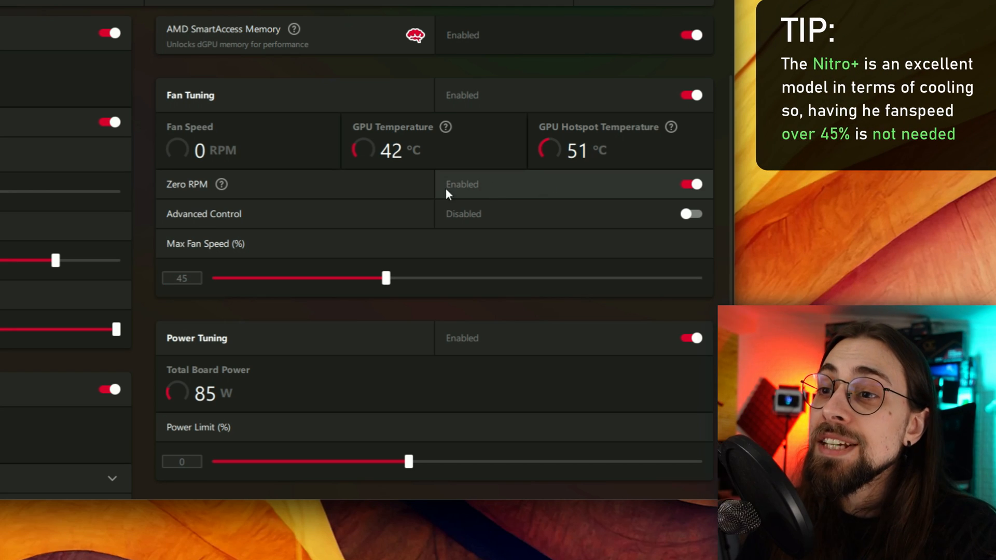
{"action": "left_click", "coordinate": [624, 181]}
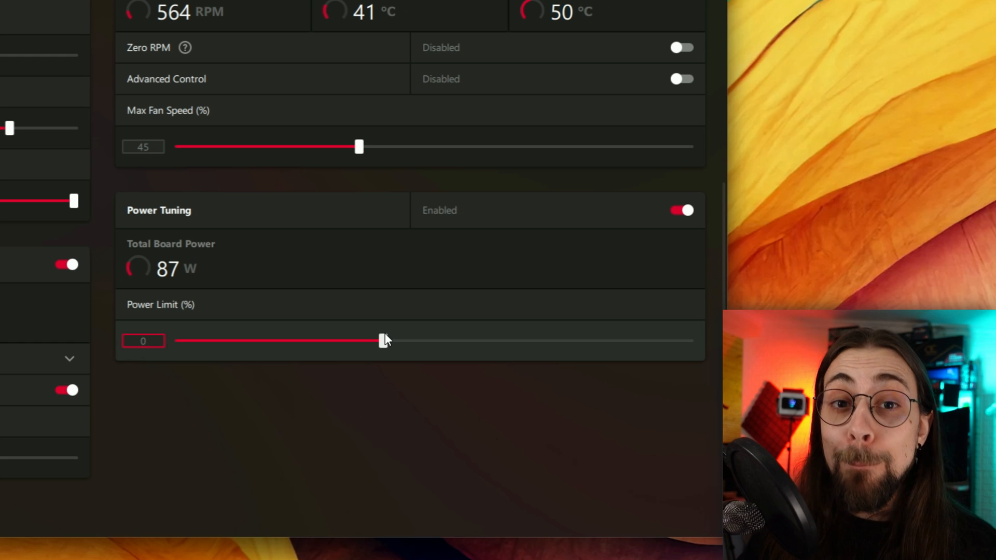
Raise the GPU power limit to its maximum of 15%
{"action": "left_click_drag", "start_coordinate": [385, 336], "coordinate": [687, 346]}
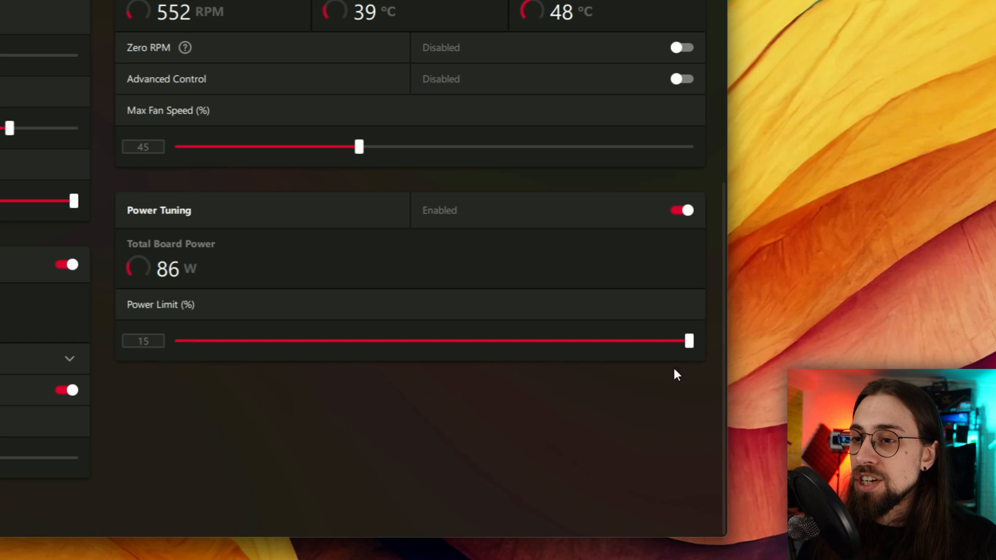
{"action": "left_click_drag", "start_coordinate": [688, 343], "coordinate": [311, 344]}
{"action": "left_click_drag", "start_coordinate": [432, 354], "coordinate": [829, 356]}
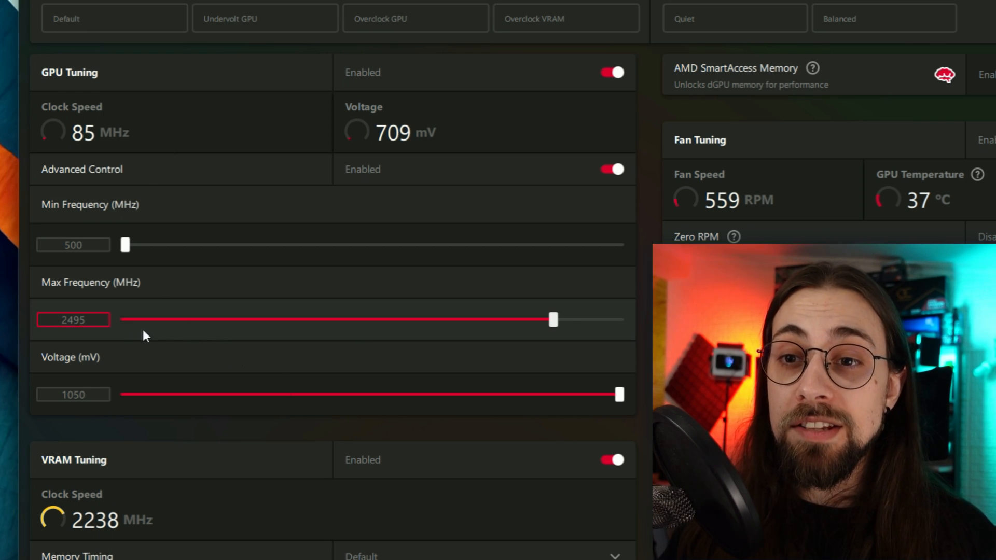
Set the GPU's maximum frequency to 2803 MHz and its minimum frequency to 2703 MHz
{"action": "left_click_drag", "start_coordinate": [558, 321], "coordinate": [636, 318]}
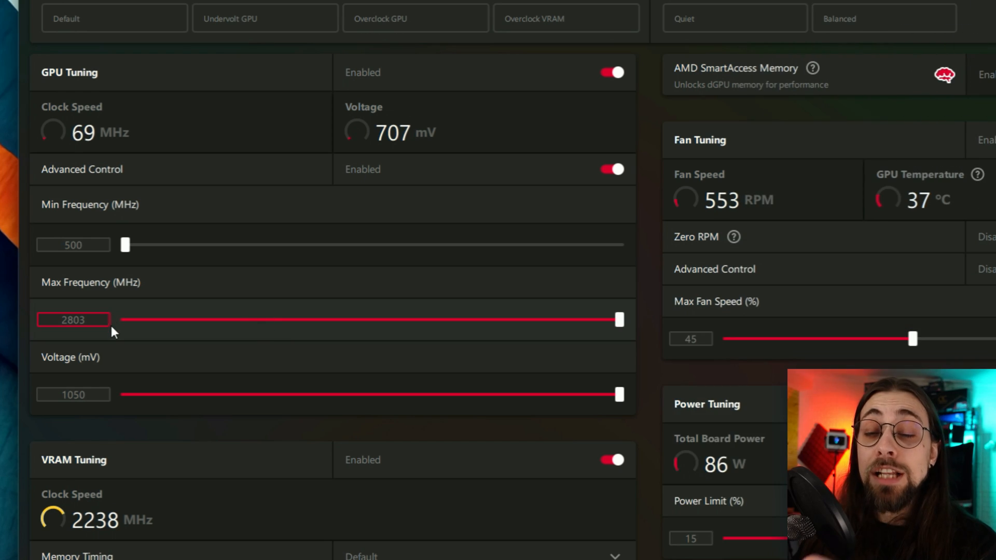
{"action": "left_click_drag", "start_coordinate": [620, 320], "coordinate": [662, 334]}
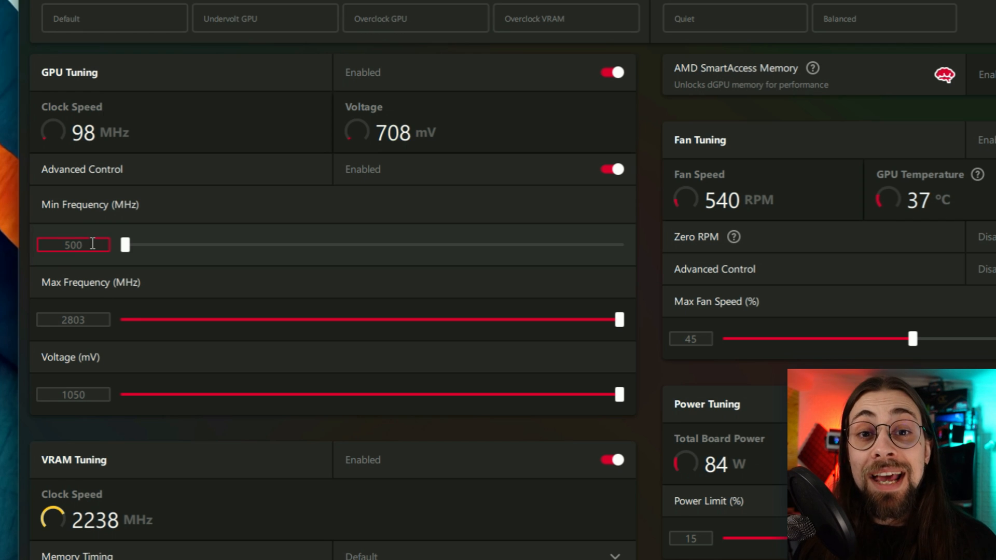
{"action": "left_click_drag", "start_coordinate": [88, 245], "coordinate": [63, 244]}
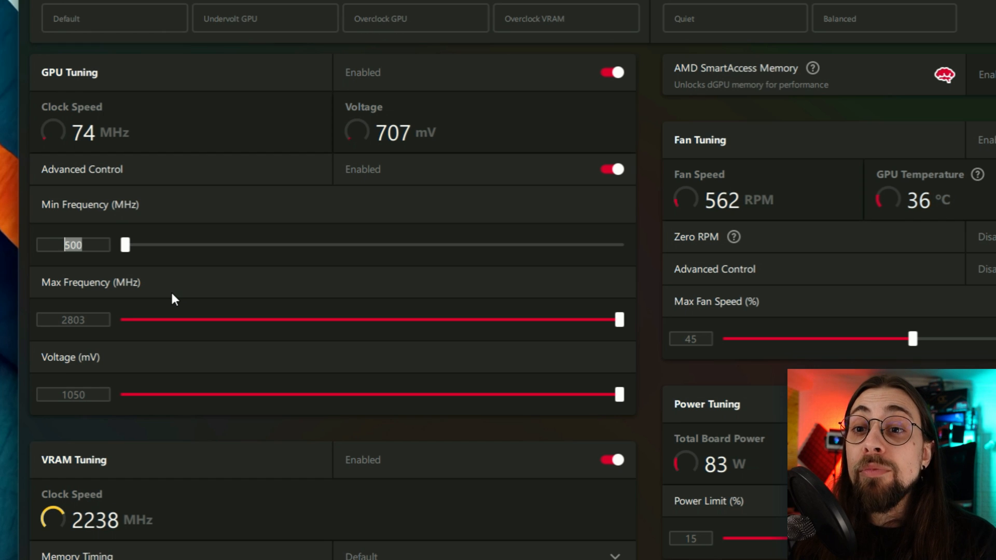
{"action": "type", "text": "2703"}
{"action": "key", "text": "Return"}
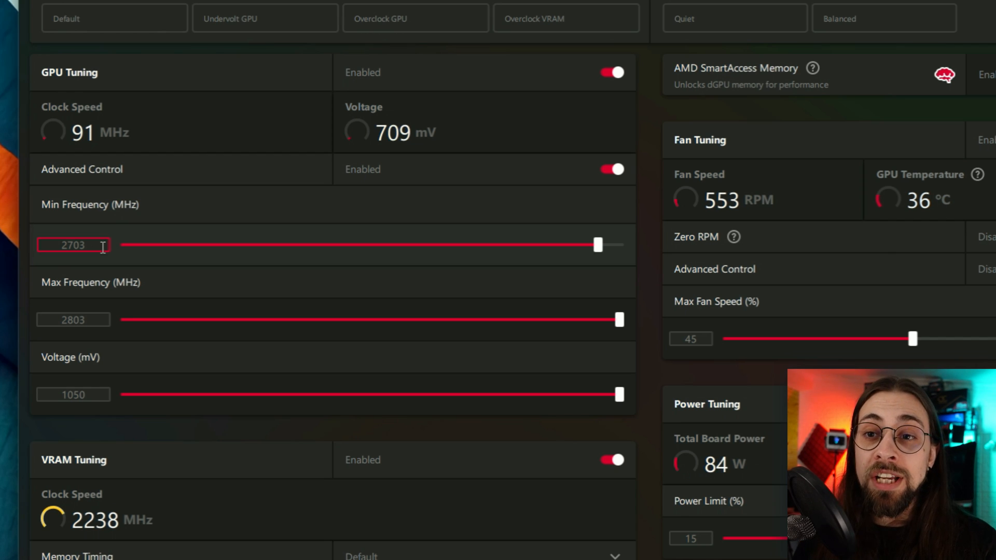
Set the GPU voltage to 1010 mV
{"action": "left_click_drag", "start_coordinate": [96, 246], "coordinate": [60, 245]}
{"action": "left_click", "coordinate": [94, 320]}
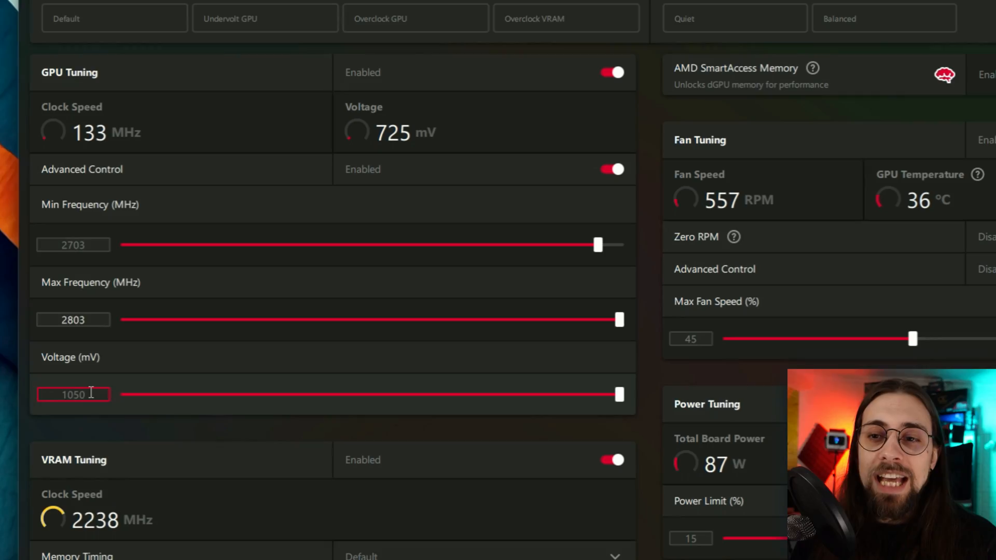
{"action": "key", "text": "Tab"}
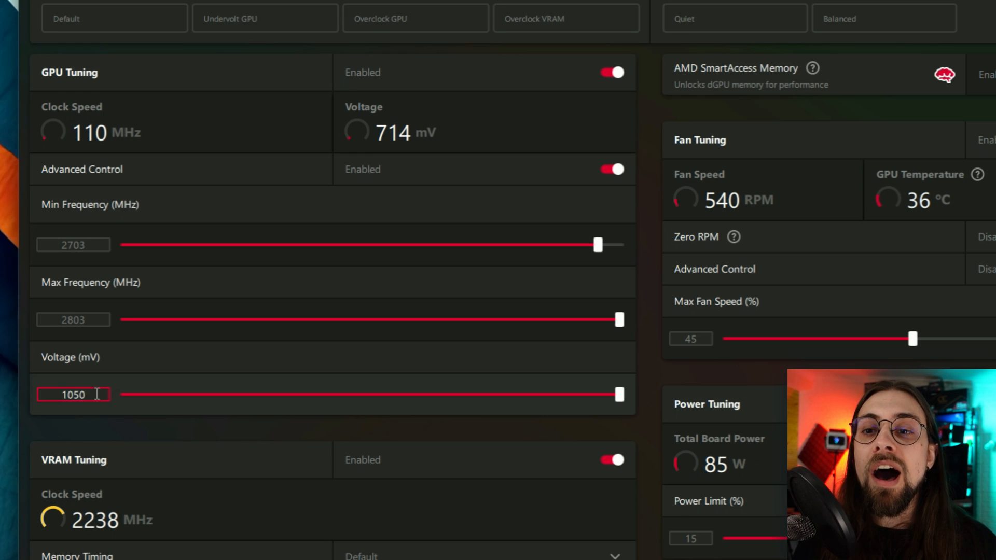
{"action": "left_click_drag", "start_coordinate": [95, 394], "coordinate": [62, 395]}
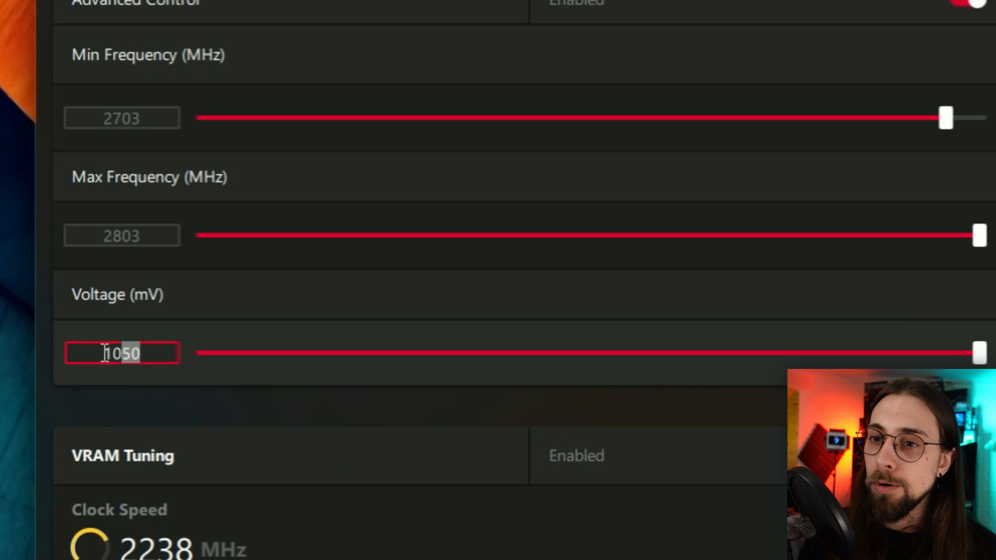
{"action": "left_click_drag", "start_coordinate": [105, 354], "coordinate": [38, 353]}
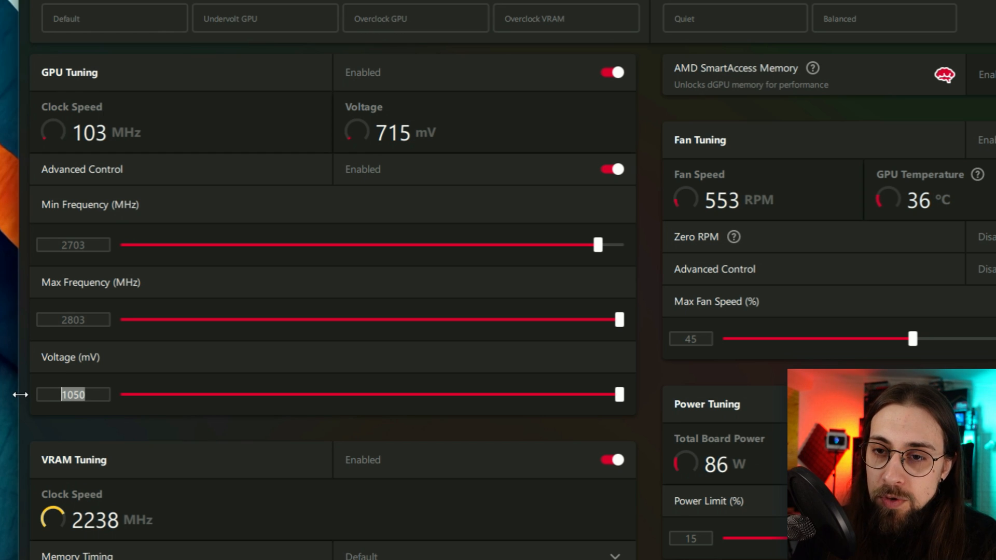
{"action": "type", "text": "1010"}
{"action": "key", "text": "Return"}
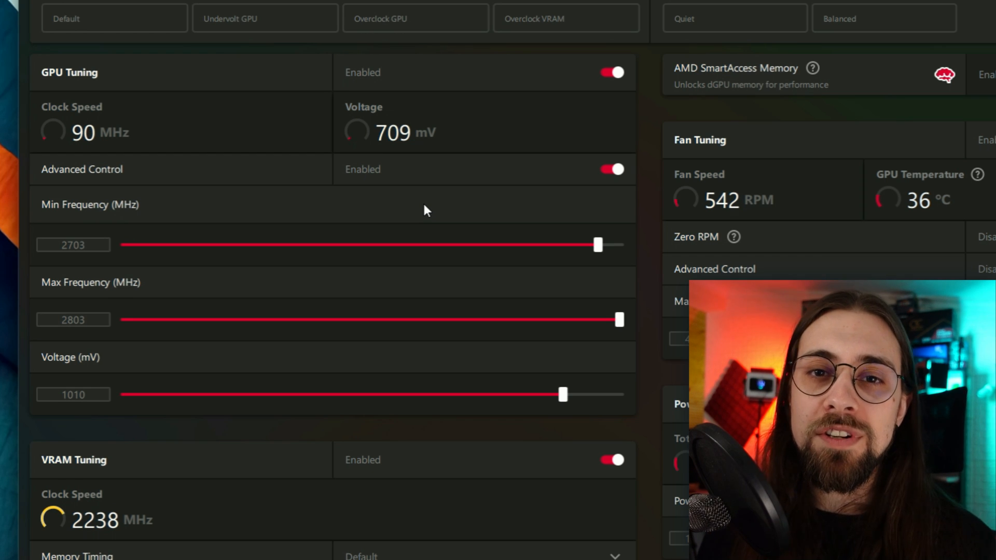
Lower the GPU voltage to 1000 mV
{"action": "left_click", "coordinate": [107, 388]}
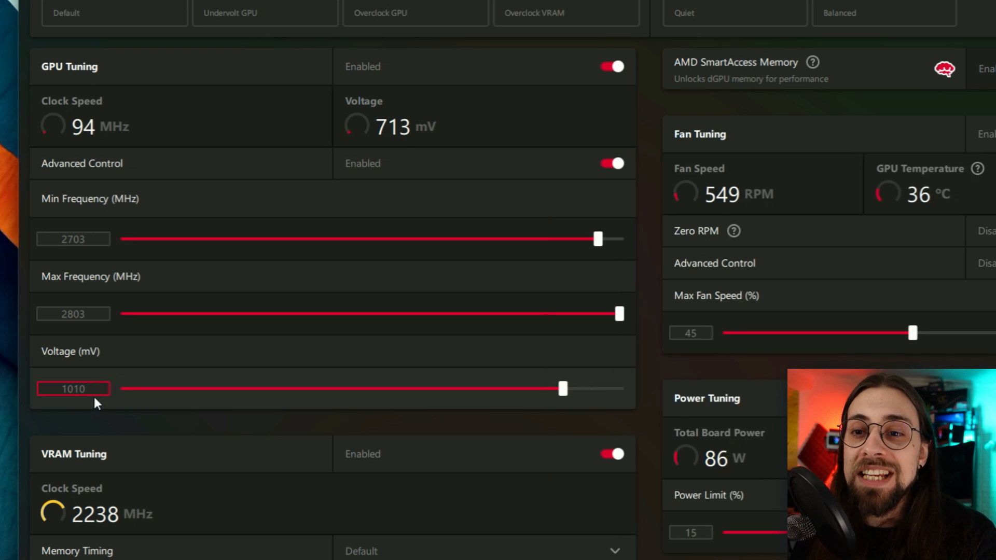
{"action": "left_click_drag", "start_coordinate": [97, 386], "coordinate": [56, 386]}
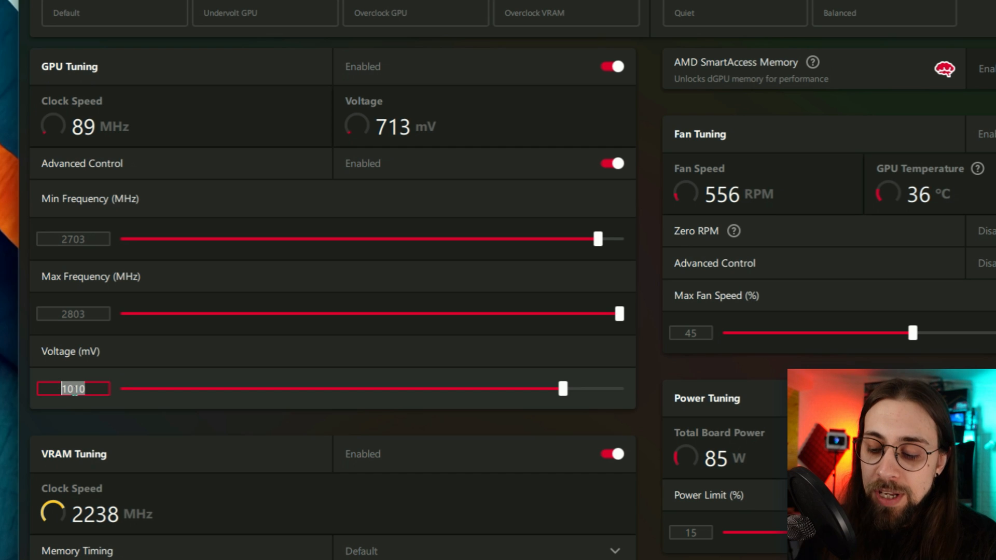
{"action": "type", "text": "1000"}
{"action": "key", "text": "Return"}
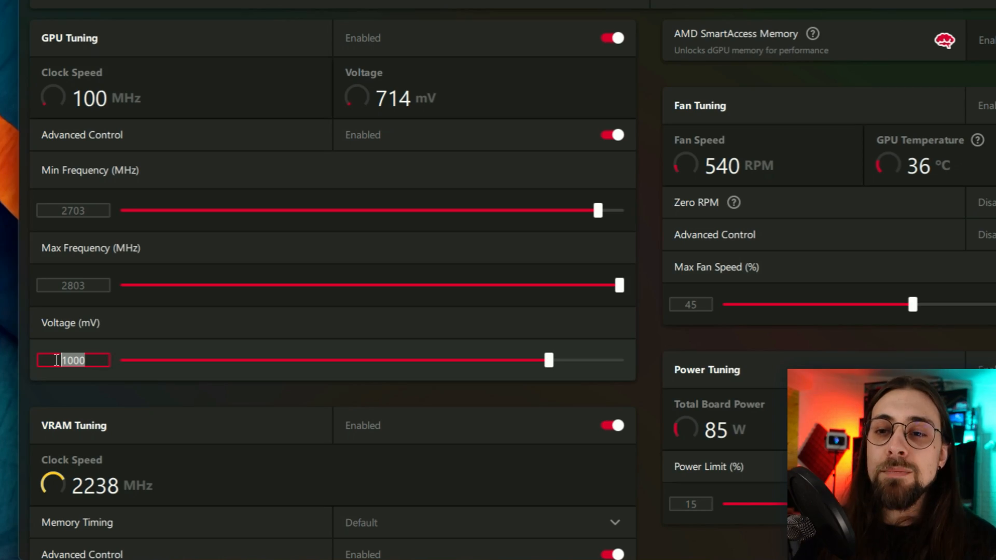
Lower the GPU voltage in two stages, to 980 mV and to 970 mV
{"action": "type", "text": "980"}
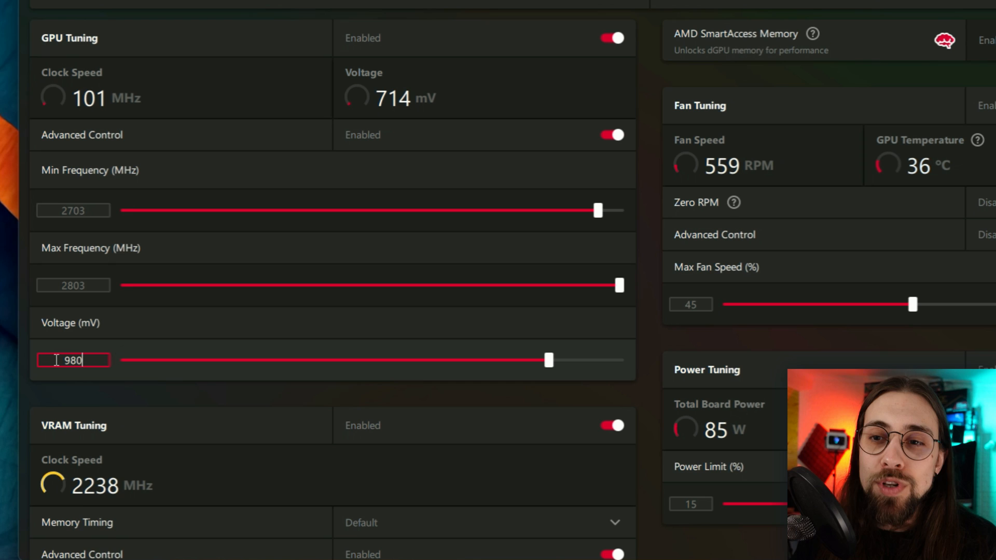
{"action": "left_click", "coordinate": [189, 387]}
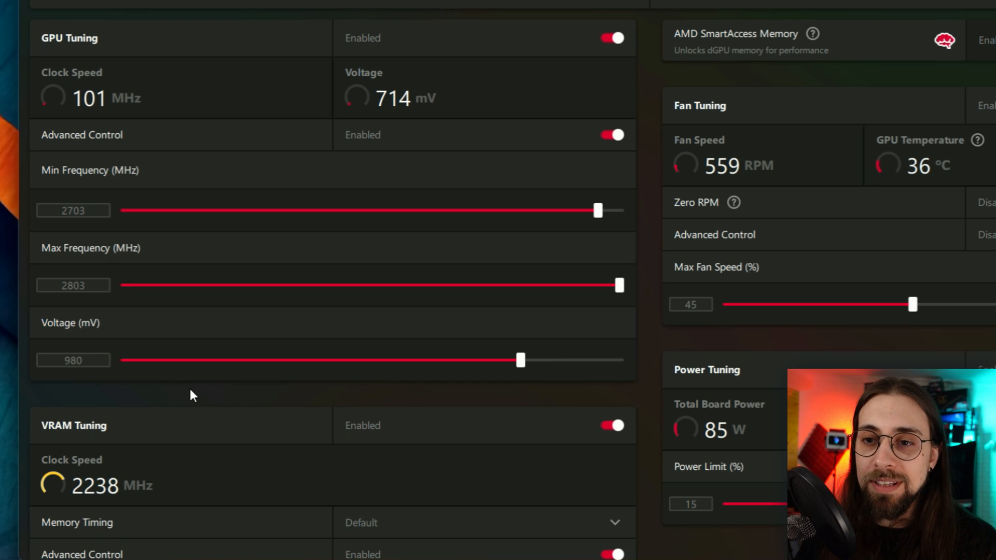
{"action": "left_click", "coordinate": [106, 362]}
{"action": "type", "text": "970"}
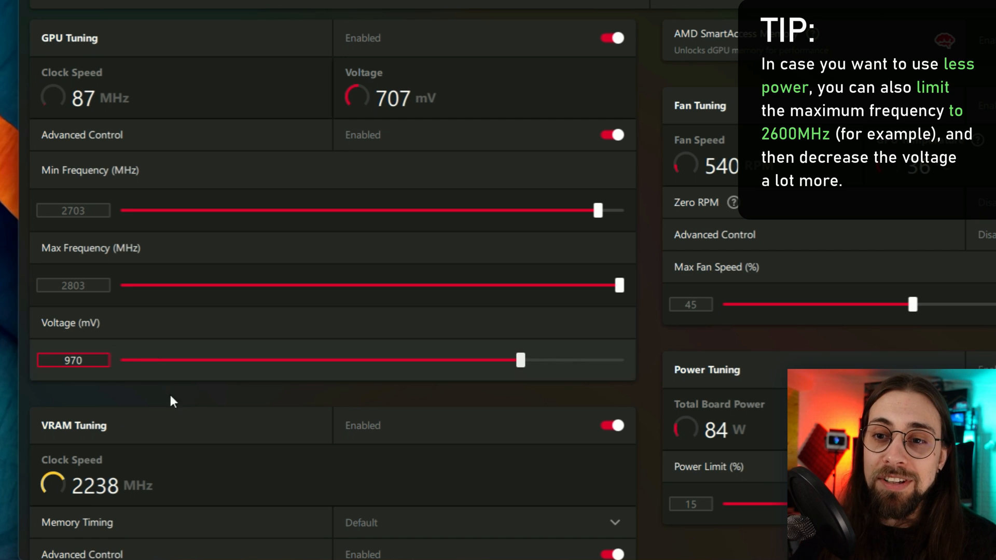
{"action": "left_click", "coordinate": [174, 402]}
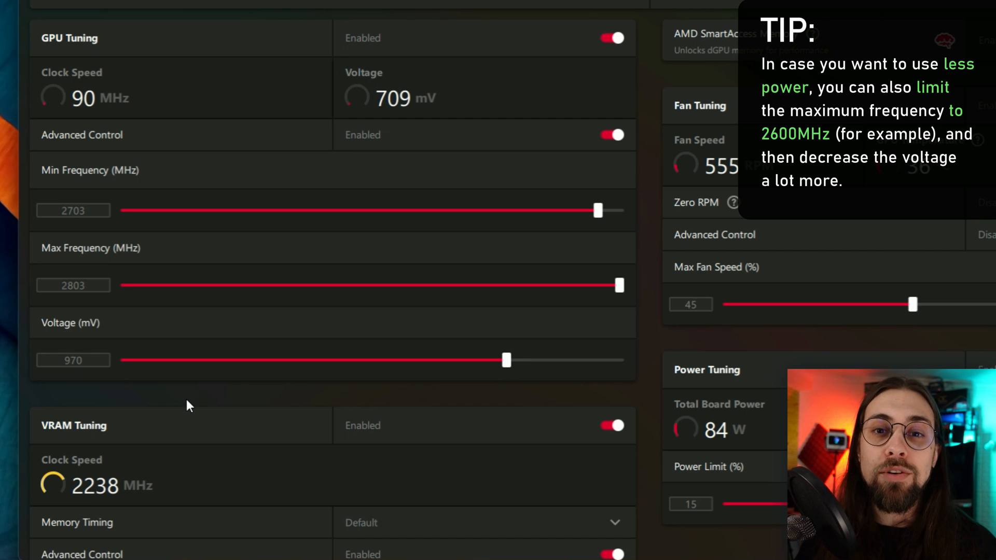
Lower the GPU voltage to 950 mV and raise it back up to 960 mV
{"action": "left_click", "coordinate": [72, 365]}
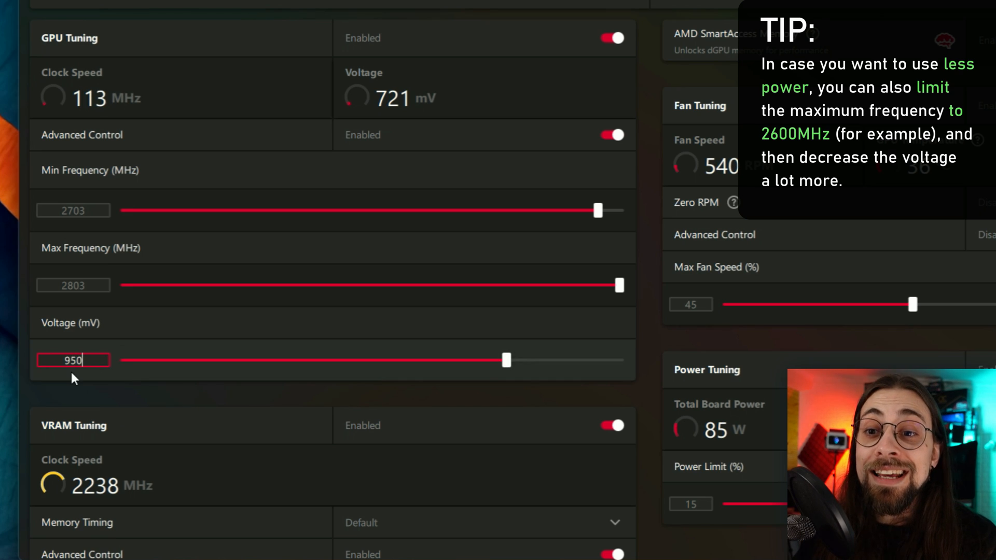
{"action": "left_click", "coordinate": [68, 391]}
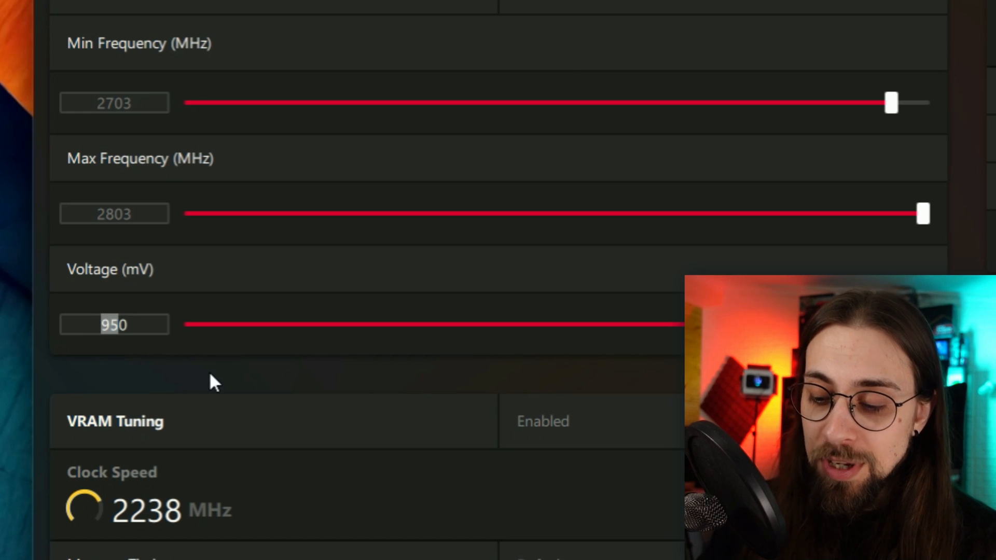
{"action": "type", "text": "96"}
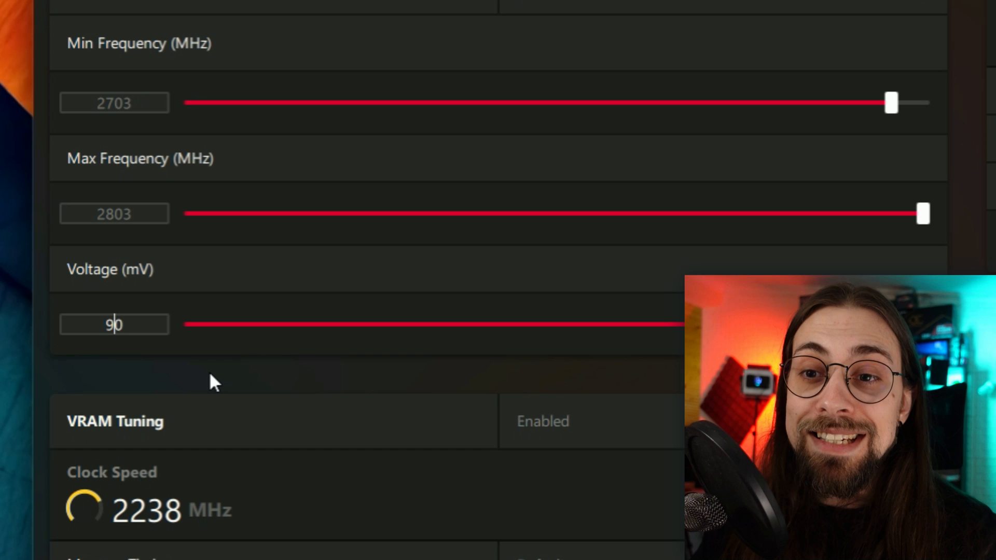
{"action": "key", "text": "Return"}
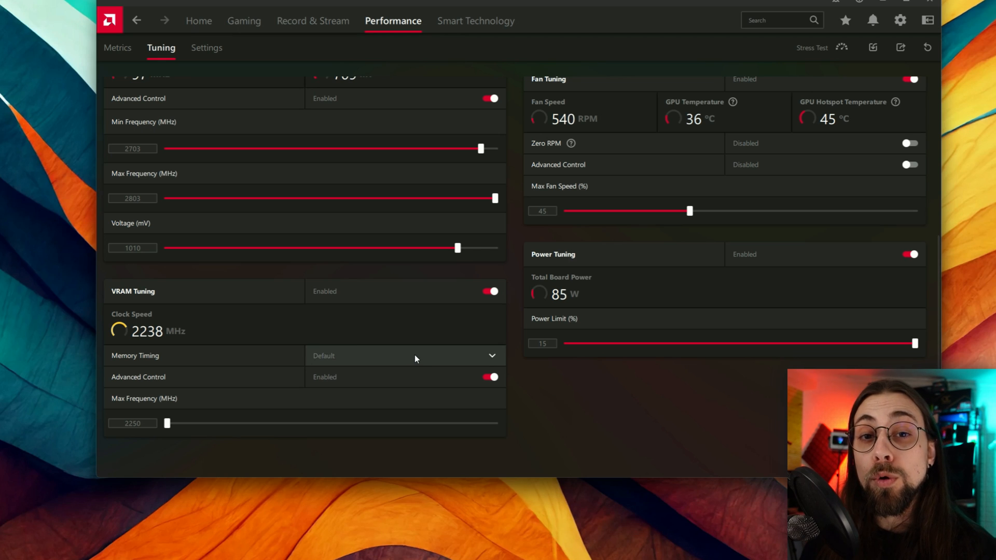
Set the VRAM maximum frequency to 2316 MHz
{"action": "left_click", "coordinate": [134, 423]}
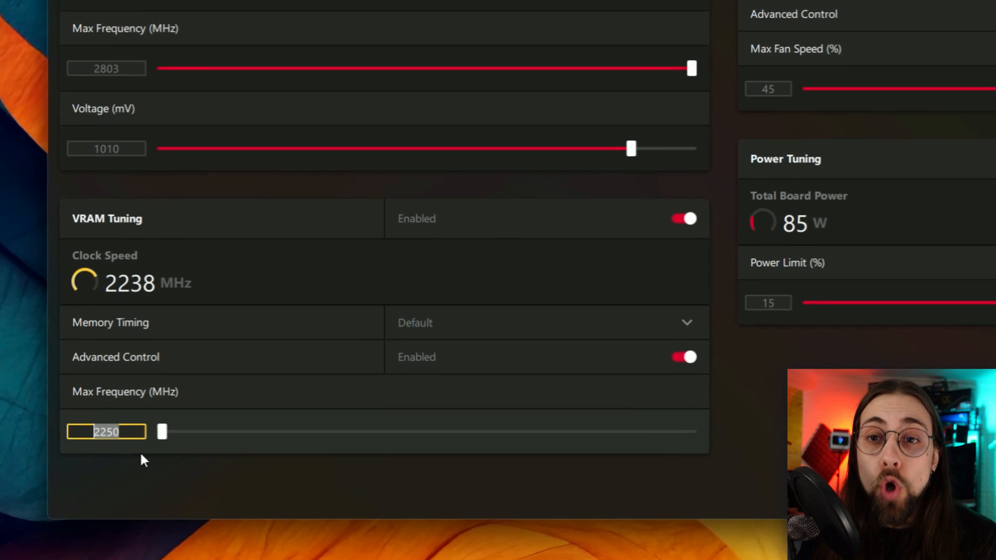
{"action": "type", "text": "2316"}
{"action": "key", "text": "Return"}
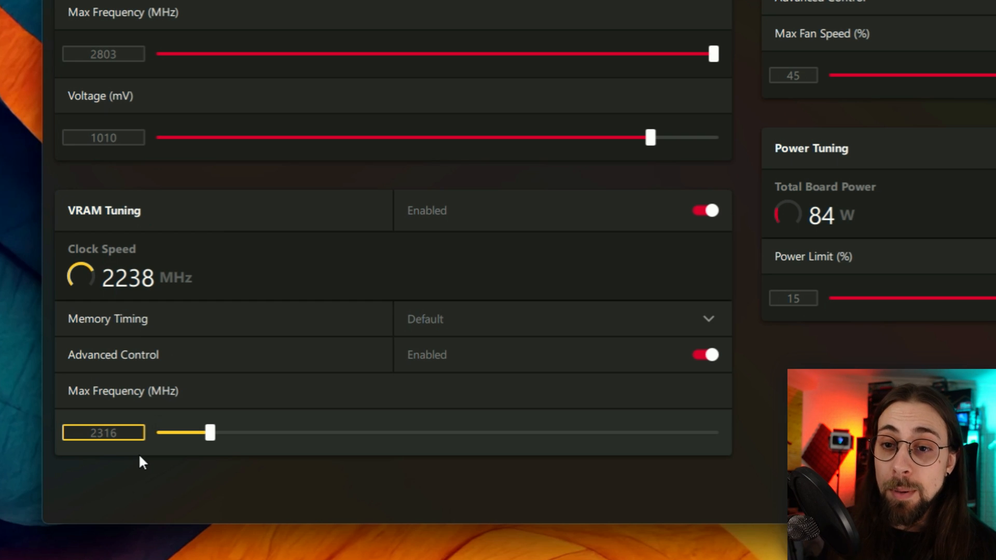
Raise the VRAM maximum frequency to its 3000 MHz limit and return it to 2316 MHz
{"action": "left_click_drag", "start_coordinate": [210, 433], "coordinate": [427, 433]}
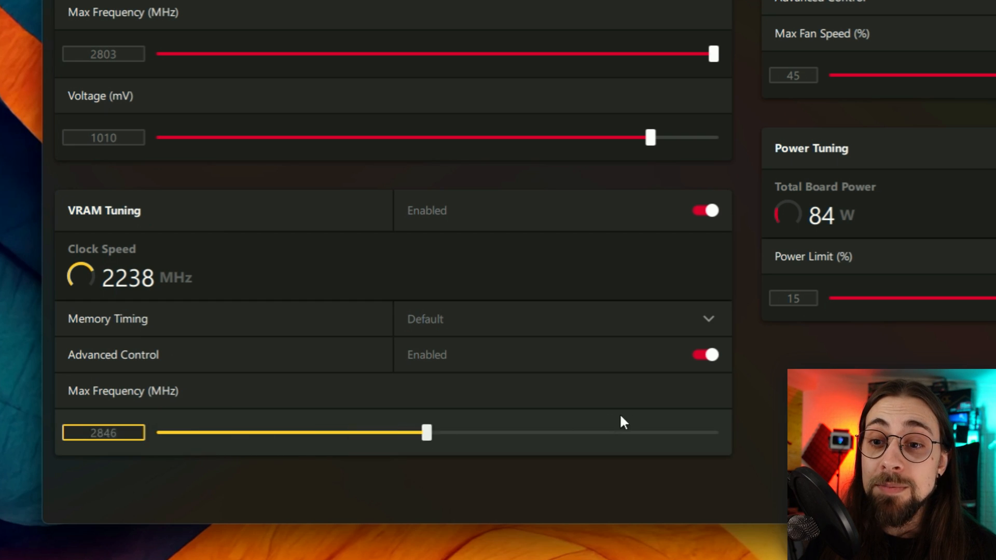
{"action": "left_click_drag", "start_coordinate": [620, 417], "coordinate": [713, 433]}
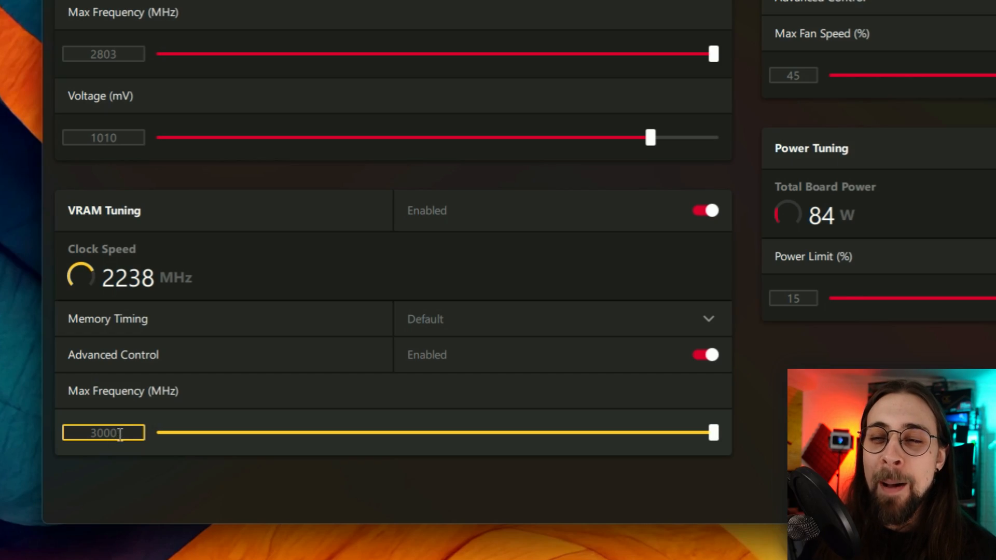
{"action": "left_click_drag", "start_coordinate": [124, 433], "coordinate": [79, 430]}
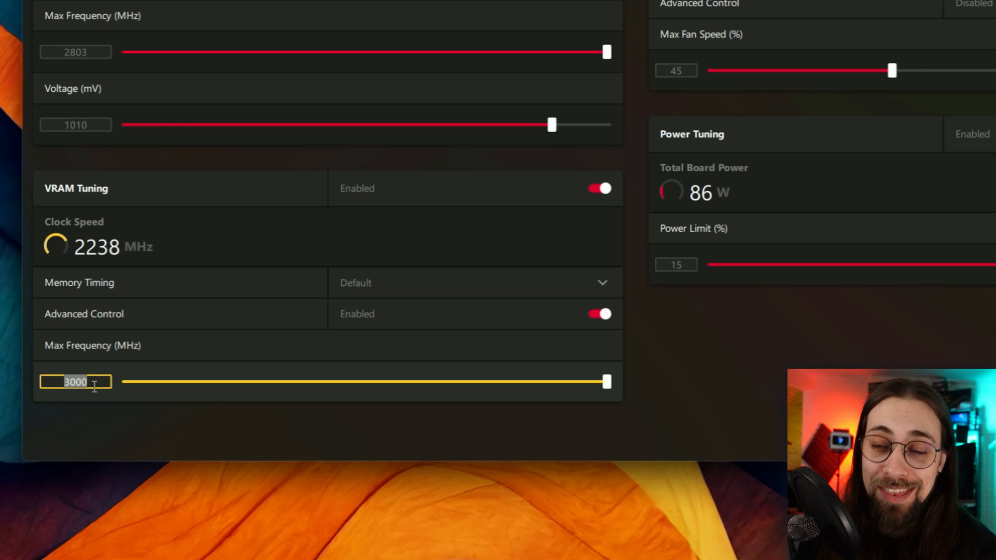
{"action": "type", "text": "2316"}
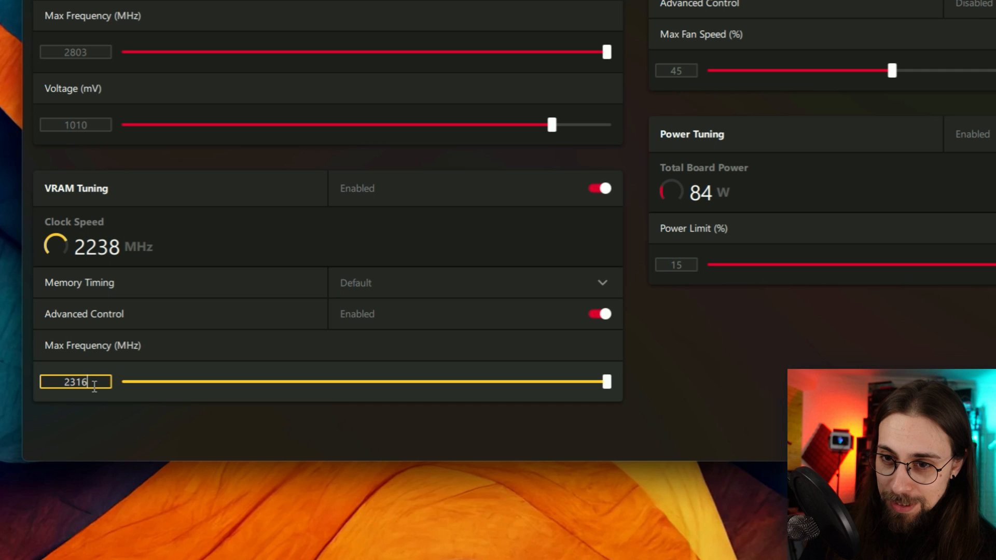
{"action": "key", "text": "Return"}
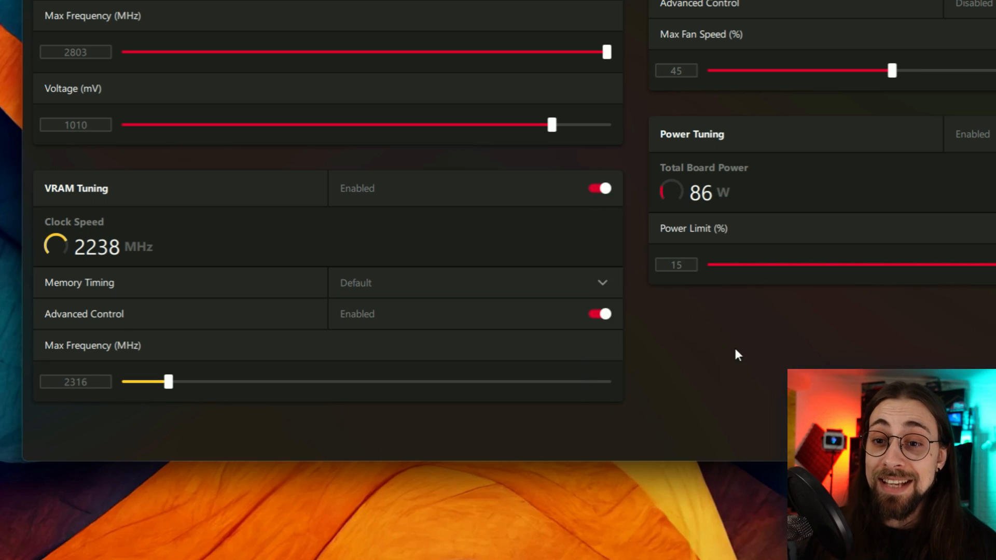
Switch the memory timing to Fast Timing and set the VRAM maximum frequency to 2416 MHz
{"action": "left_click", "coordinate": [410, 283]}
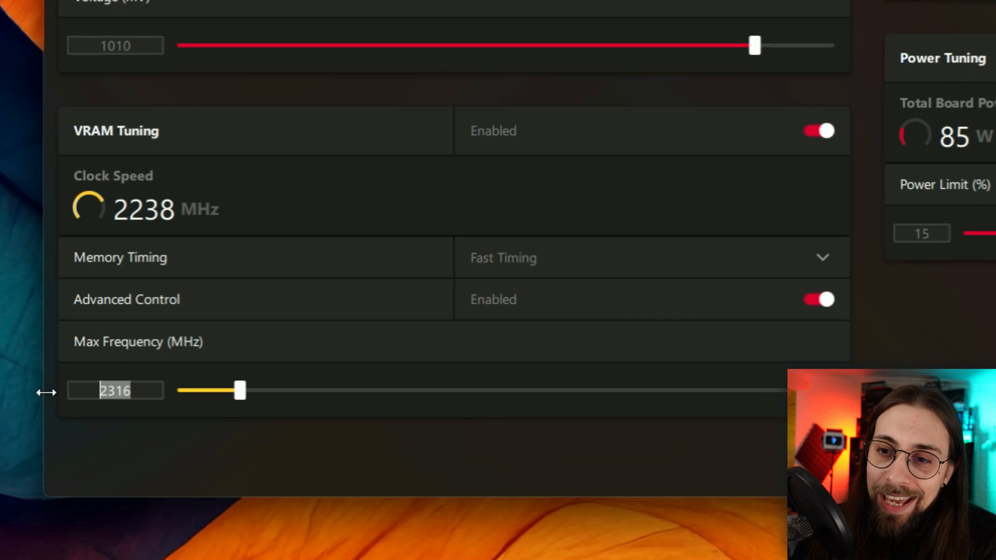
{"action": "type", "text": "2416"}
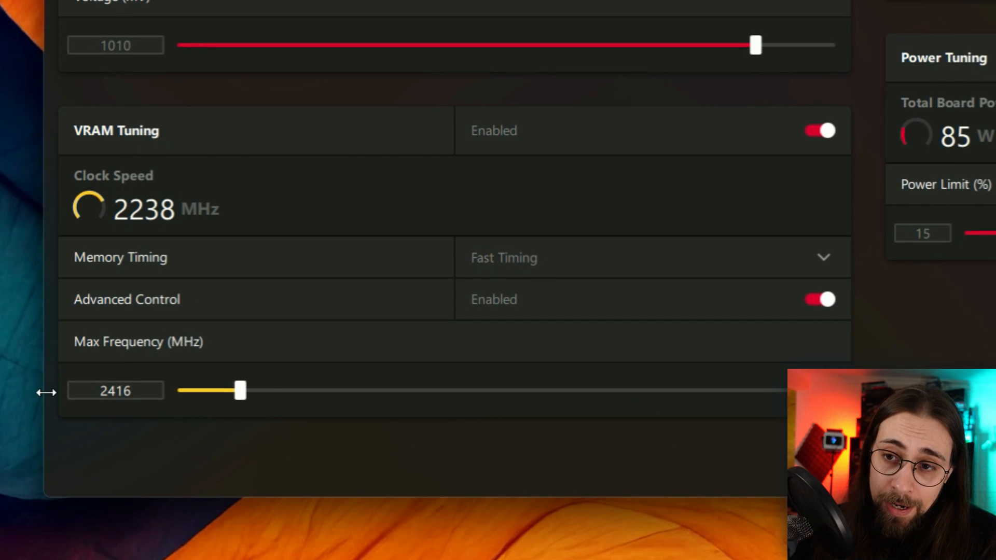
{"action": "key", "text": "Return"}
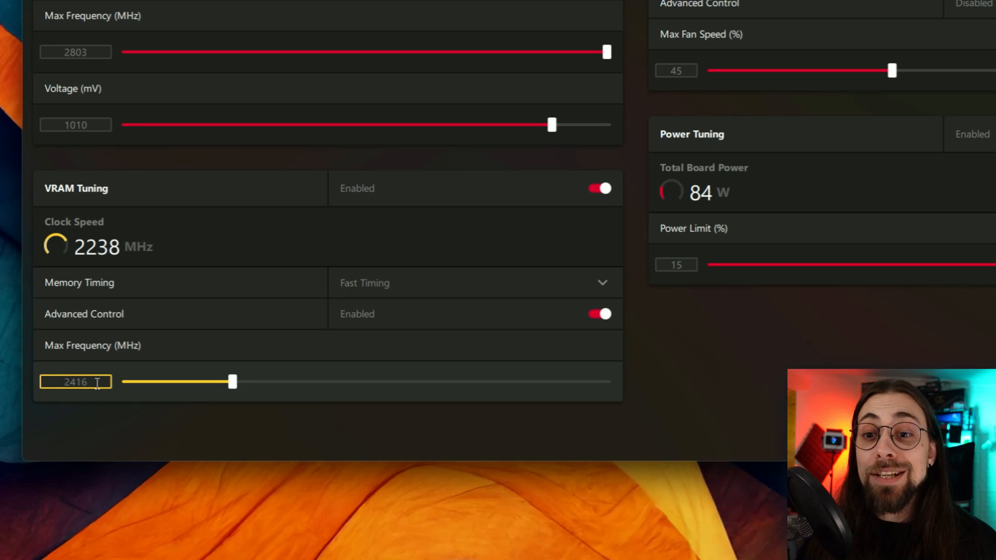
Raise the VRAM maximum frequency to 2516 MHz
{"action": "left_click_drag", "start_coordinate": [136, 391], "coordinate": [91, 393]}
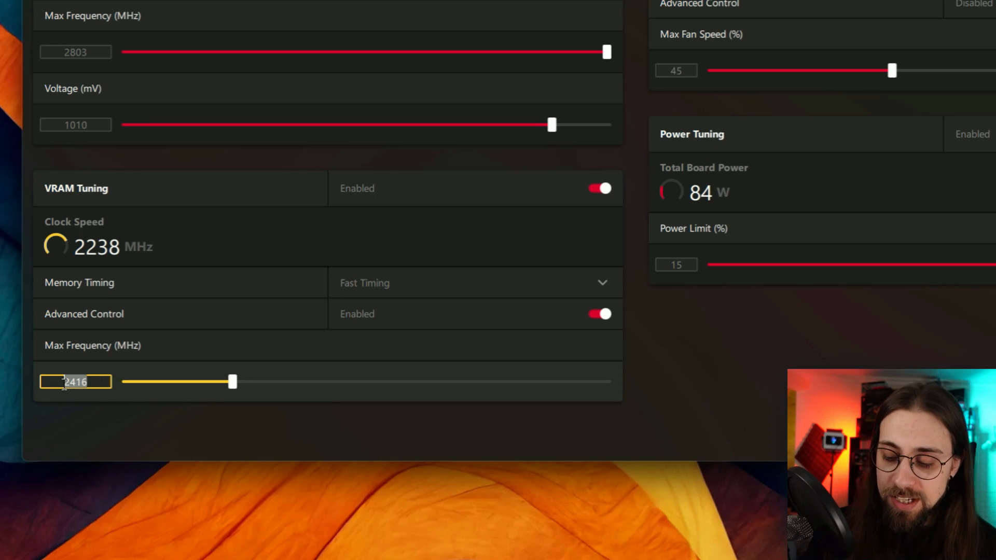
{"action": "type", "text": "2516"}
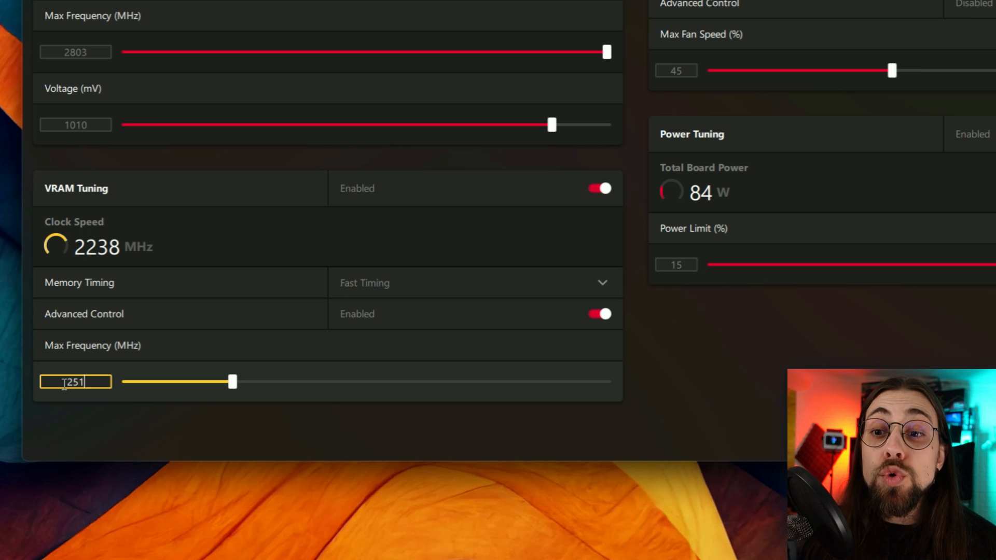
{"action": "key", "text": "Return"}
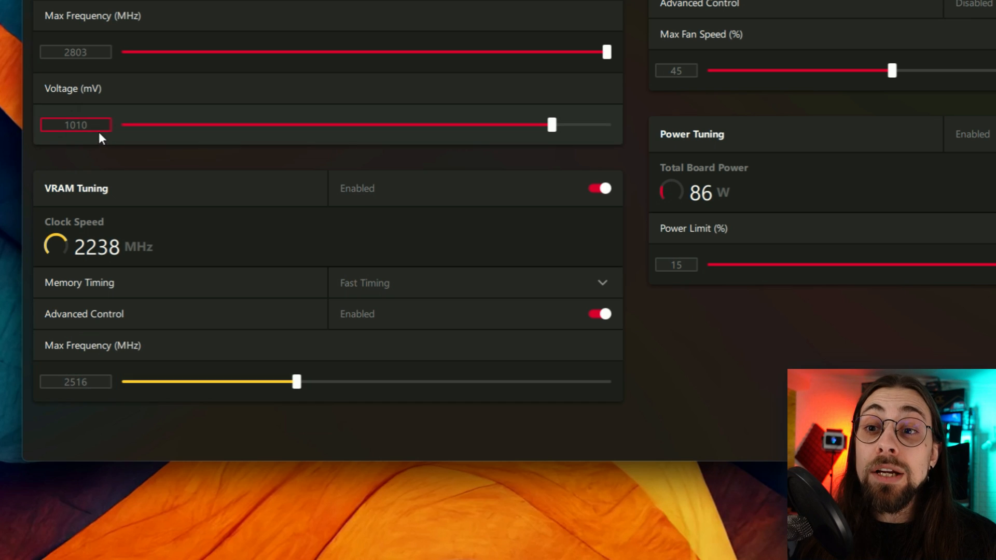
Raise the GPU voltage to 1030 mV
{"action": "left_click_drag", "start_coordinate": [96, 127], "coordinate": [34, 123]}
{"action": "type", "text": "1030"}
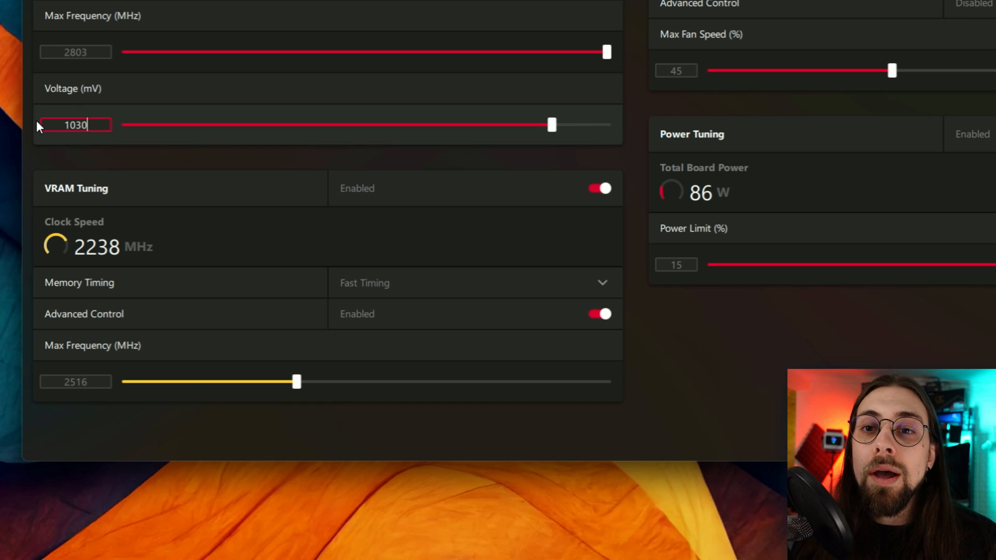
{"action": "key", "text": "Return"}
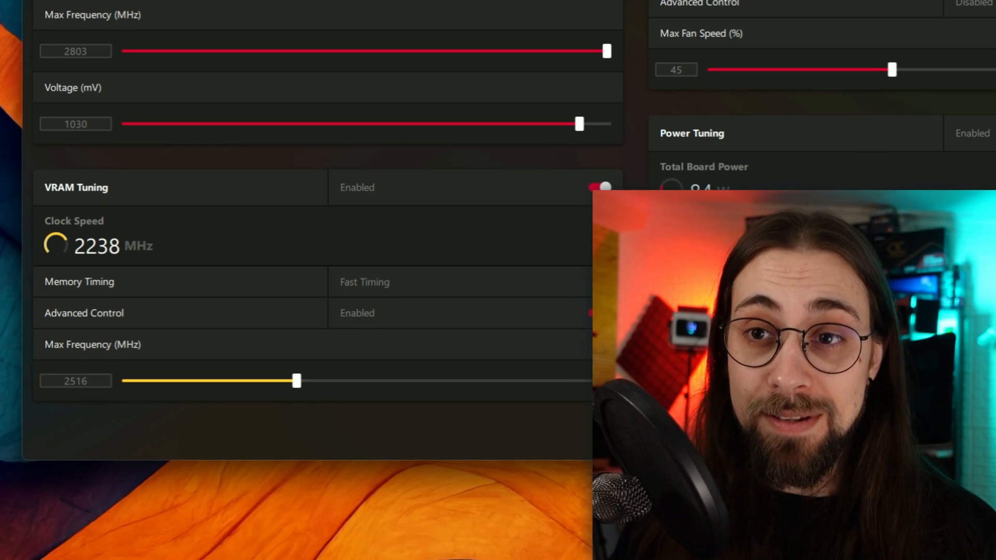
Switch the memory timing to Default and set the VRAM maximum frequency to 2616 MHz
{"action": "left_click", "coordinate": [390, 273]}
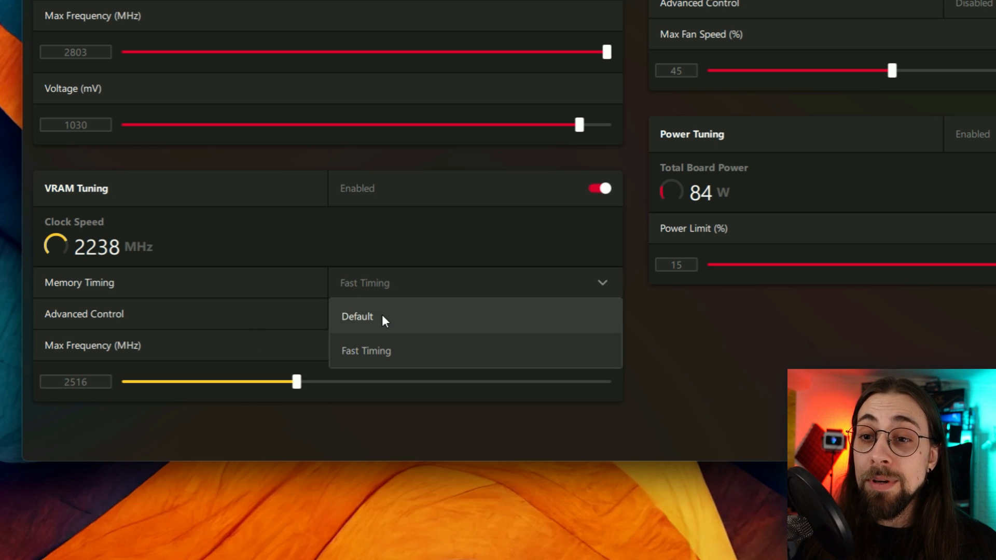
{"action": "left_click", "coordinate": [382, 314]}
{"action": "left_click", "coordinate": [44, 382]}
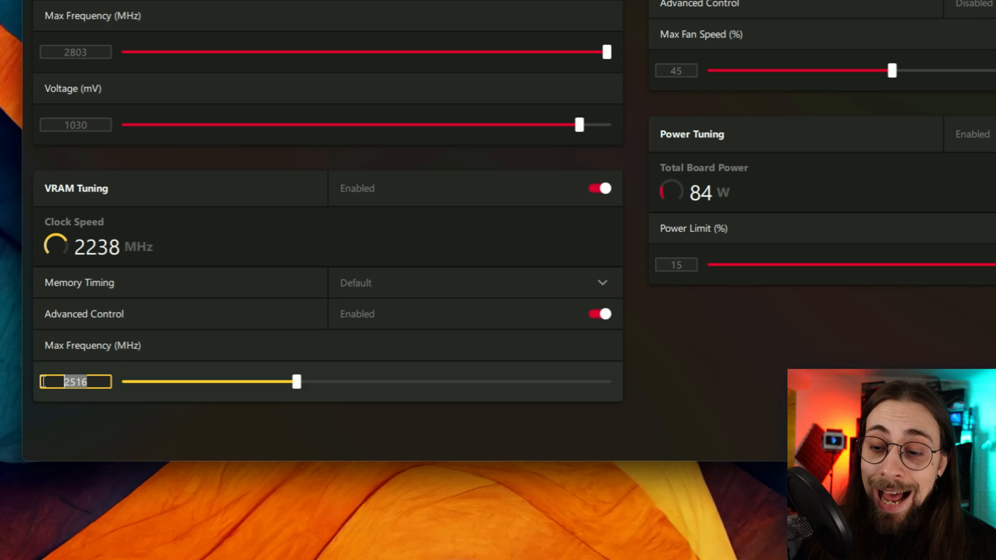
{"action": "type", "text": "2616"}
{"action": "key", "text": "Return"}
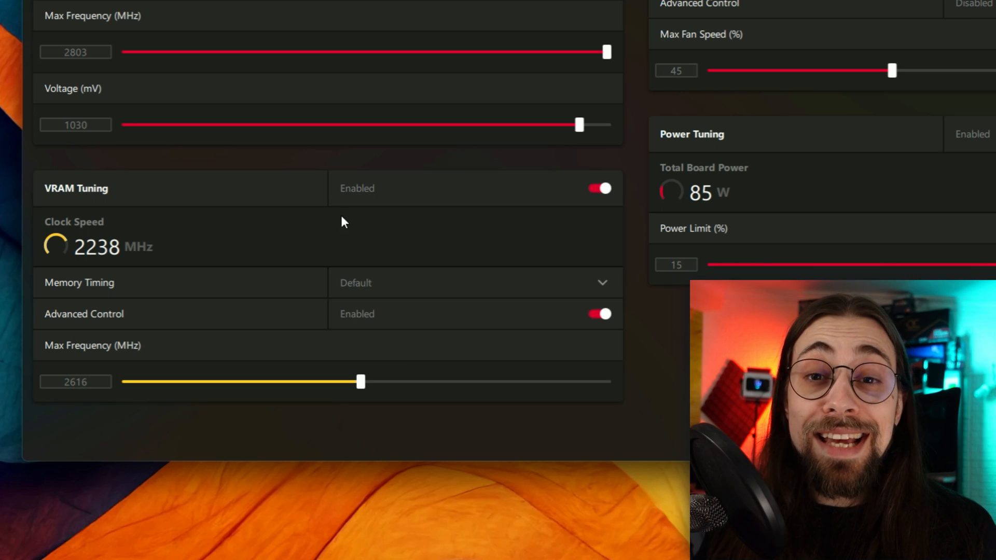
Raise the GPU voltage to its maximum of 1050 mV
{"action": "left_click_drag", "start_coordinate": [579, 125], "coordinate": [649, 126]}
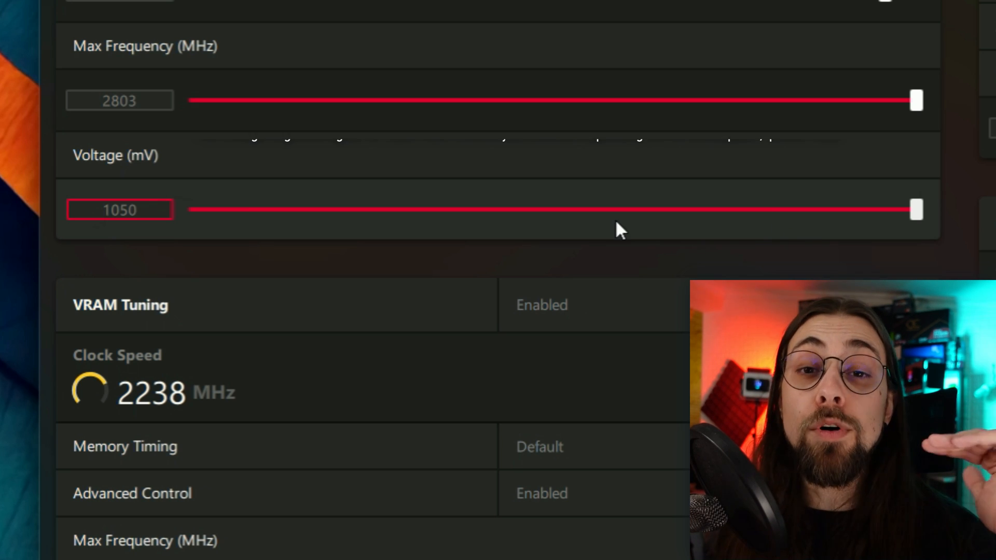
{"action": "mouse_move", "coordinate": [616, 219]}
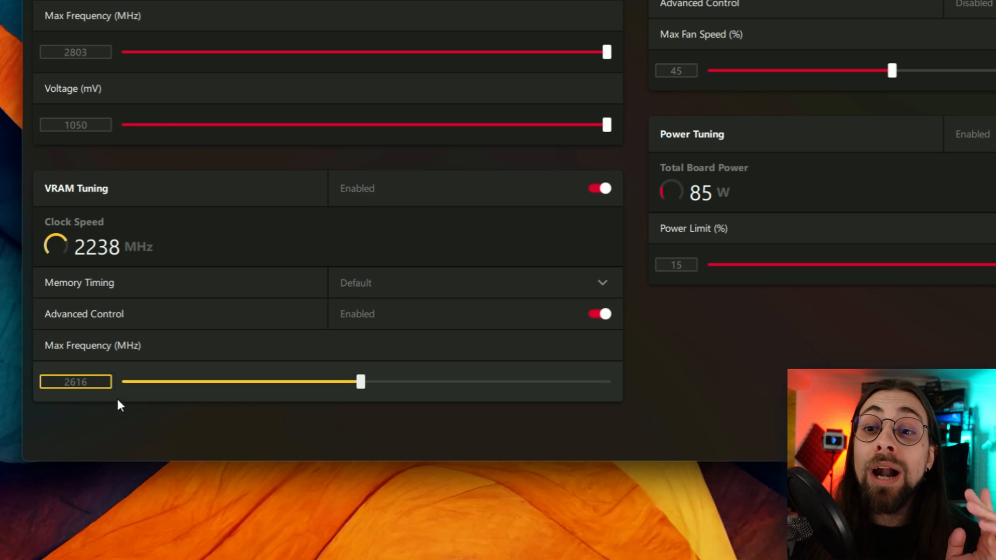
Set the VRAM maximum frequency to 2316 MHz and the memory timing to Fast Timing
{"action": "left_click_drag", "start_coordinate": [93, 381], "coordinate": [58, 380]}
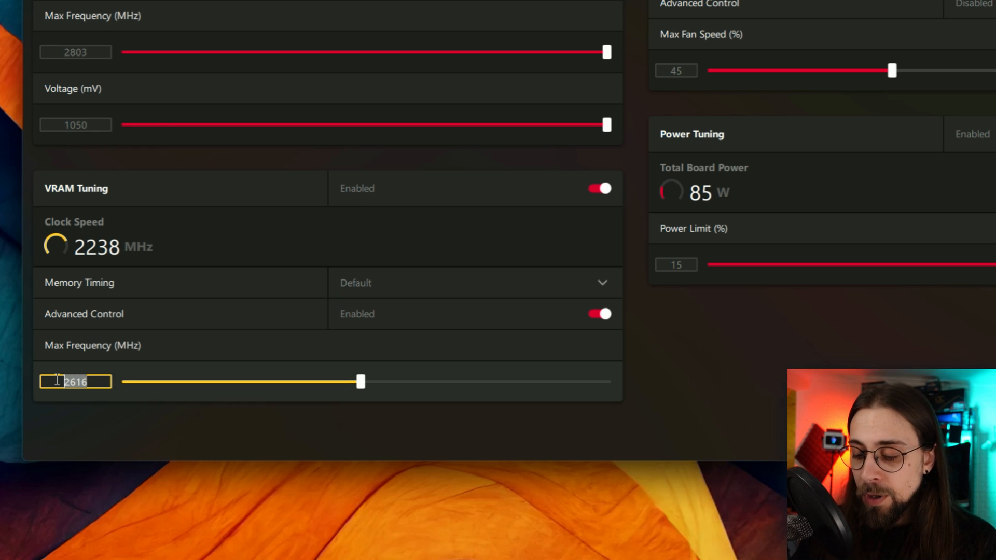
{"action": "type", "text": "2316"}
{"action": "key", "text": "Return"}
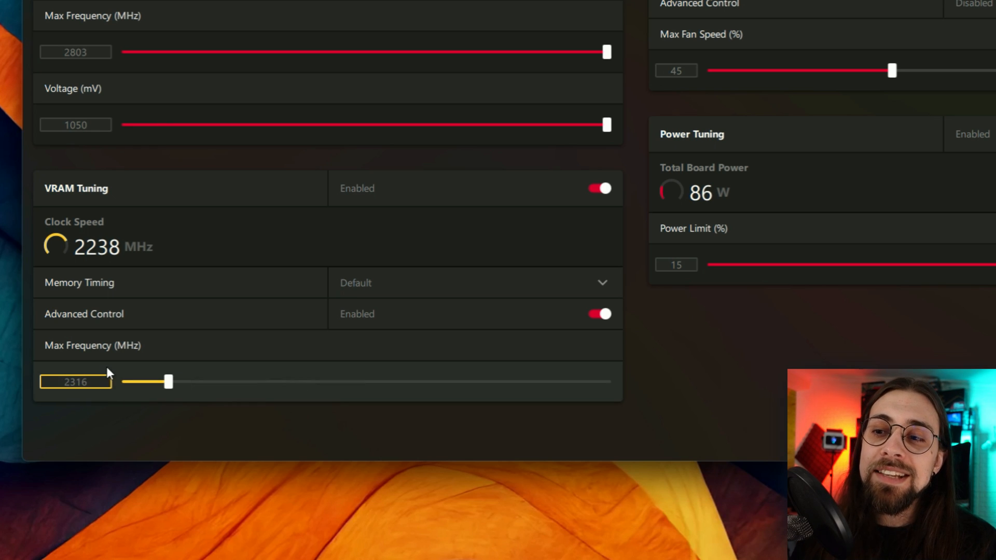
{"action": "left_click", "coordinate": [350, 286]}
{"action": "left_click", "coordinate": [378, 350]}
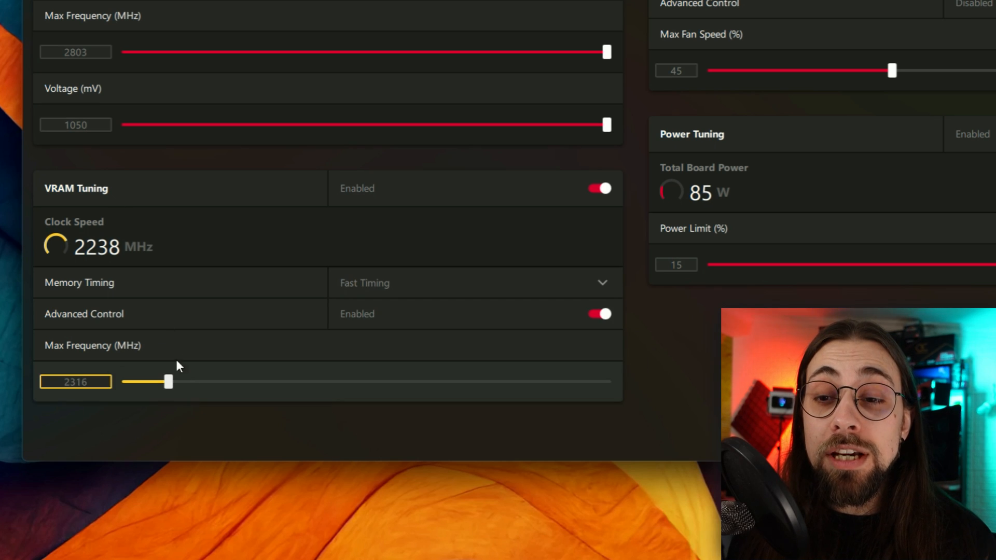
Set the GPU voltage to 1010 mV
{"action": "double_click", "coordinate": [78, 128]}
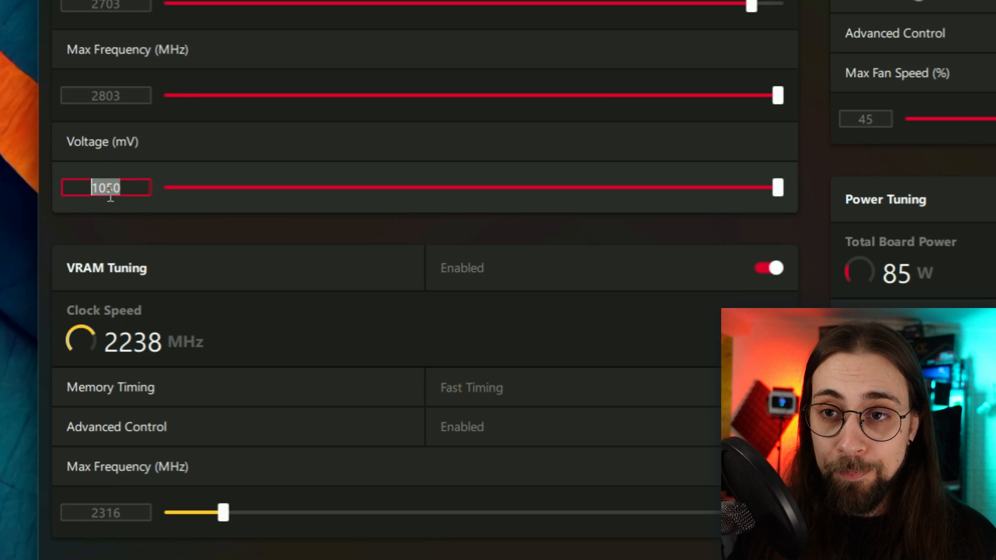
{"action": "type", "text": "1010"}
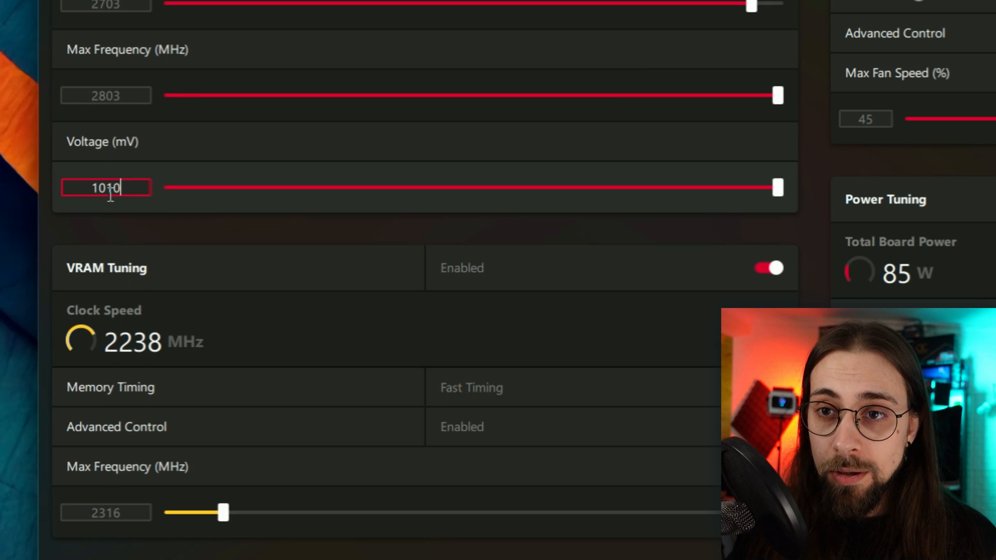
{"action": "key", "text": "Return"}
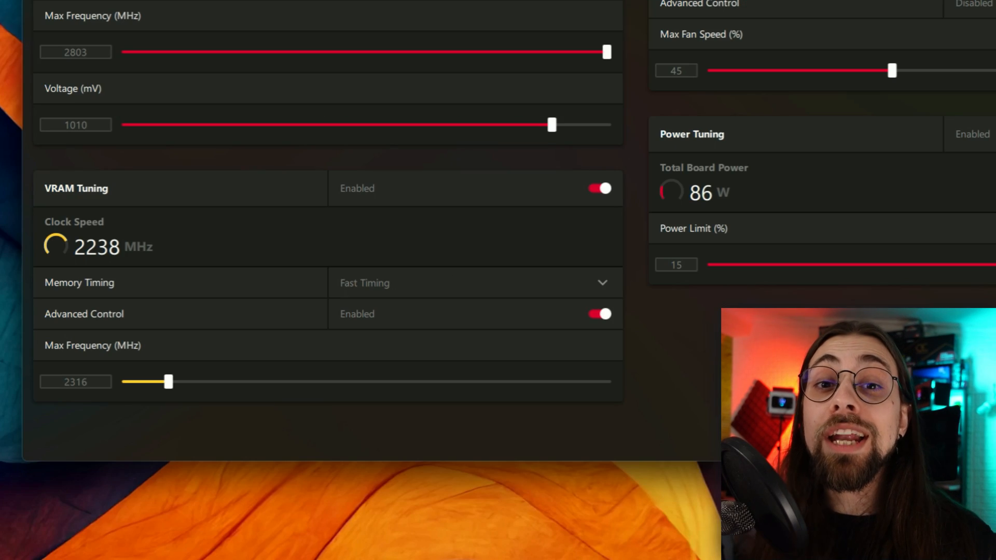